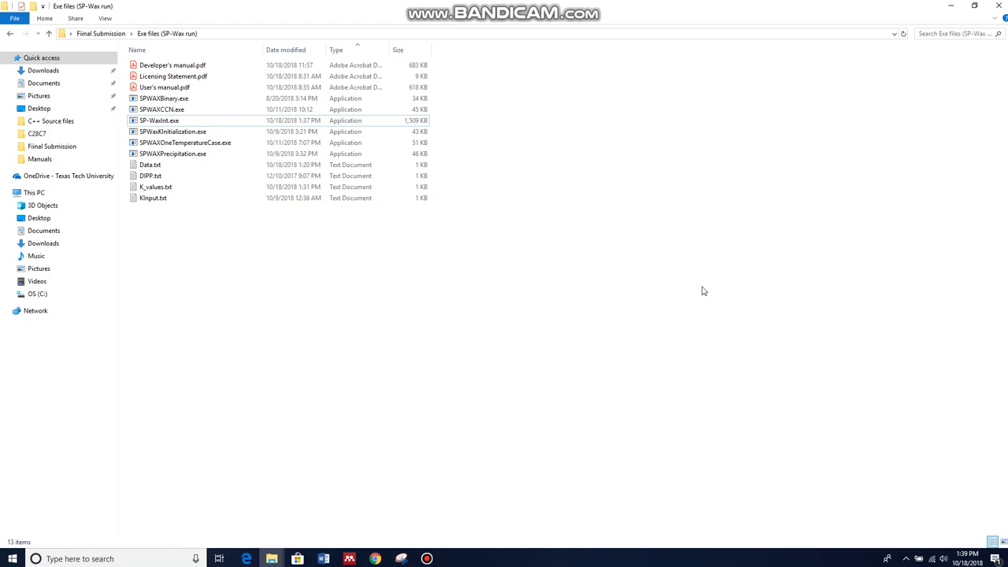
Return to the Exe files (SP-Wax run) folder, launch SP-WaxInt.exe and choose the Binary System program option
key("alt+Left")
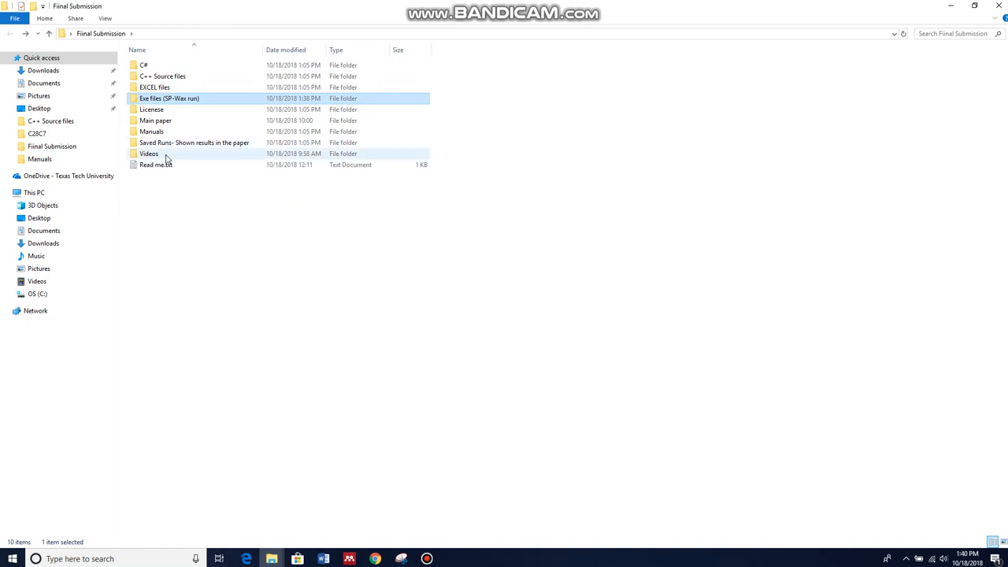
left_click(167, 222)
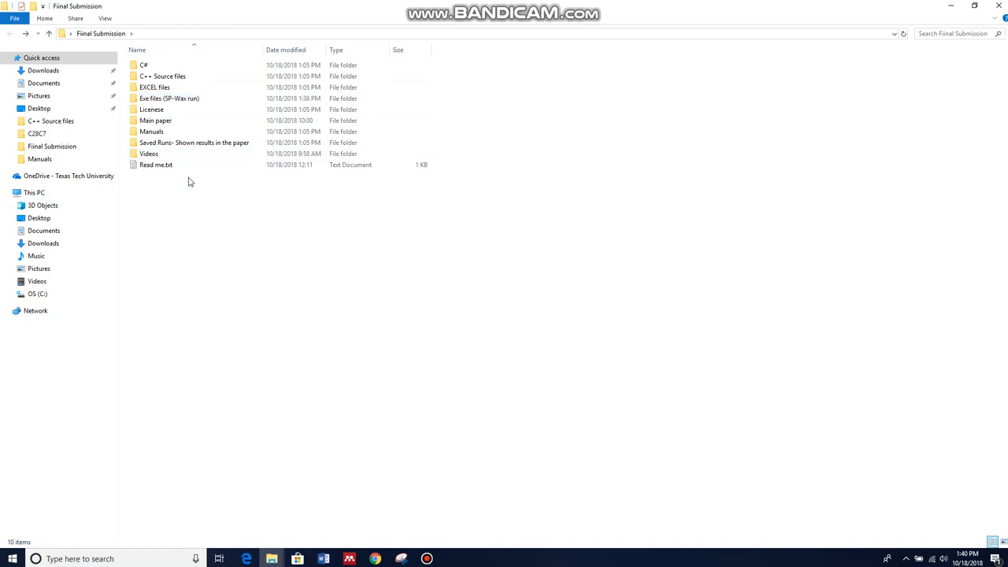
double_click(167, 100)
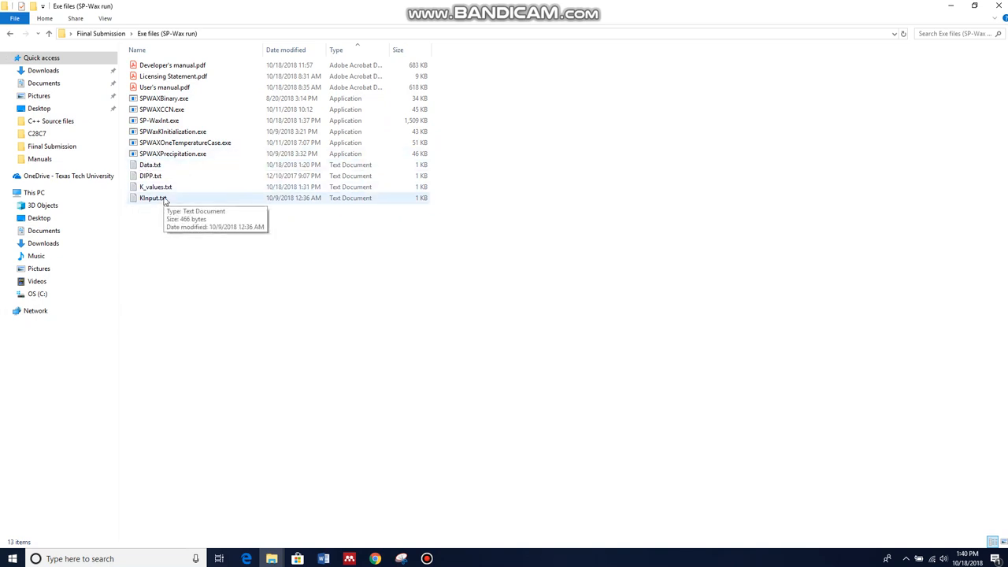
left_click(150, 124)
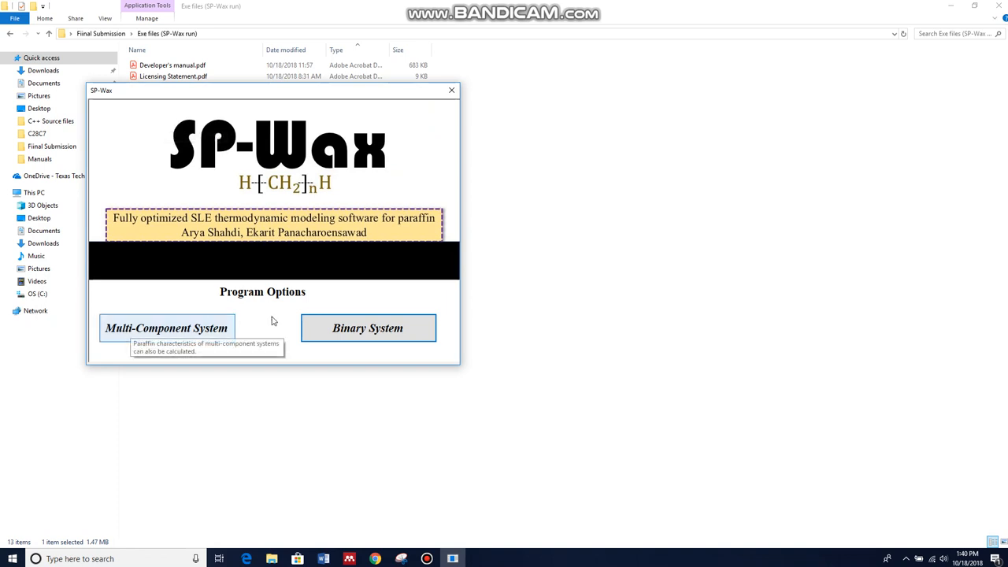
left_click(352, 332)
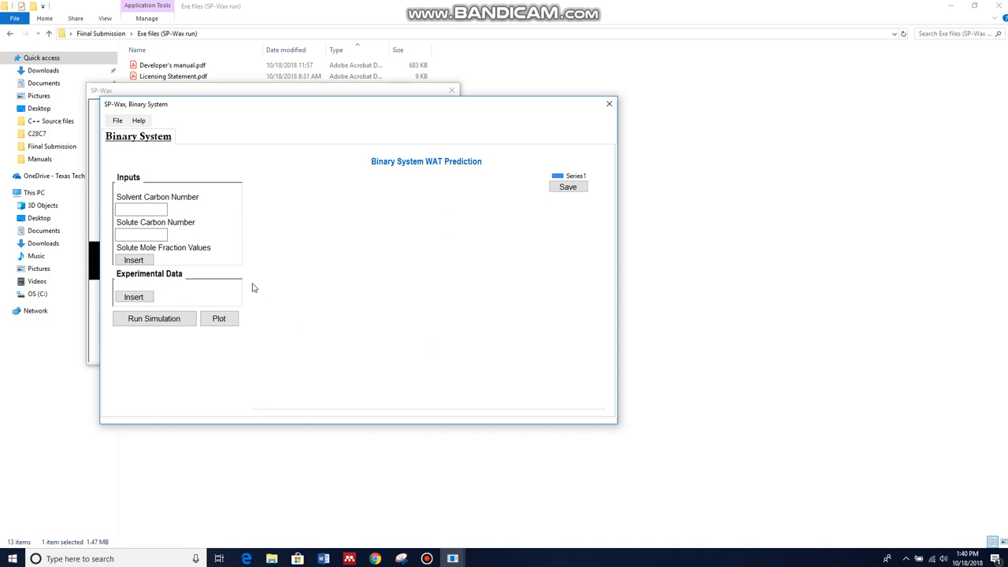
left_click(118, 122)
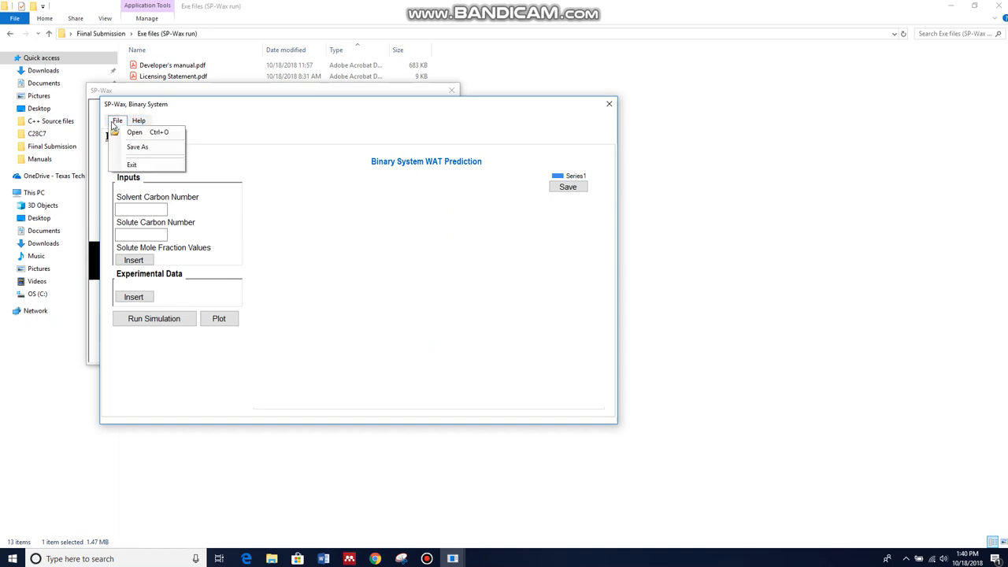
mouse_move(139, 121)
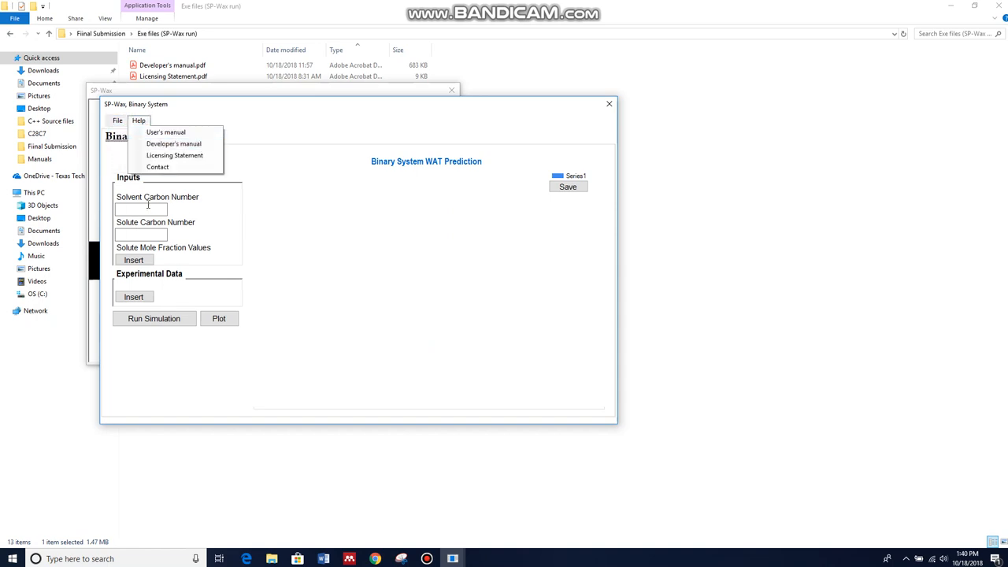
left_click(116, 120)
left_click(116, 121)
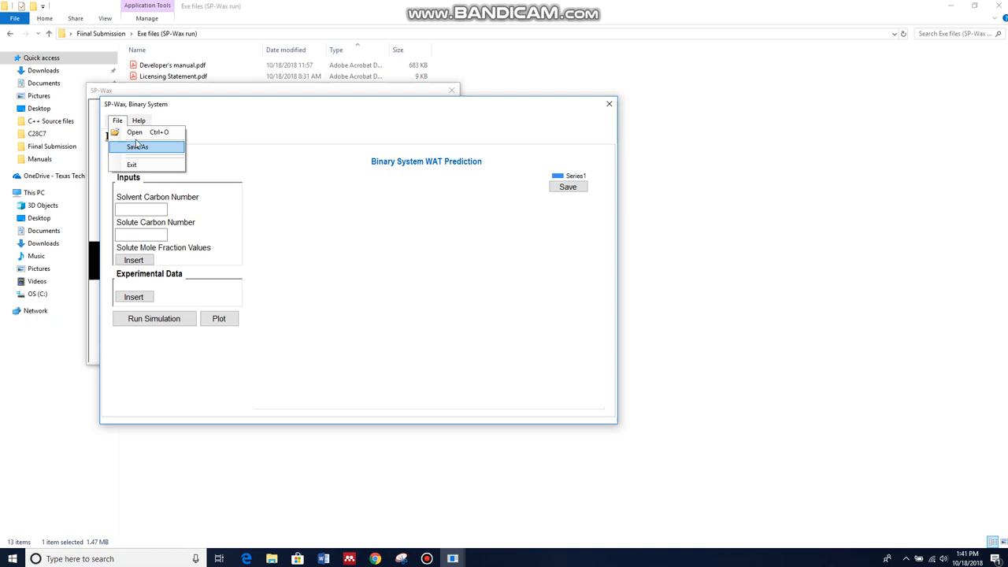
Open the User's manual from the Help menu and scroll through it
mouse_move(140, 121)
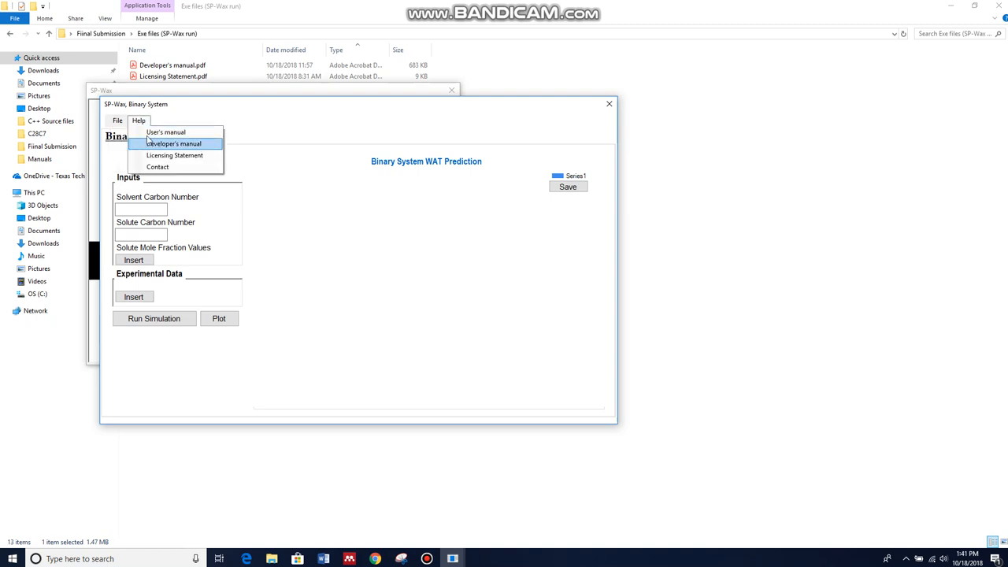
left_click(149, 135)
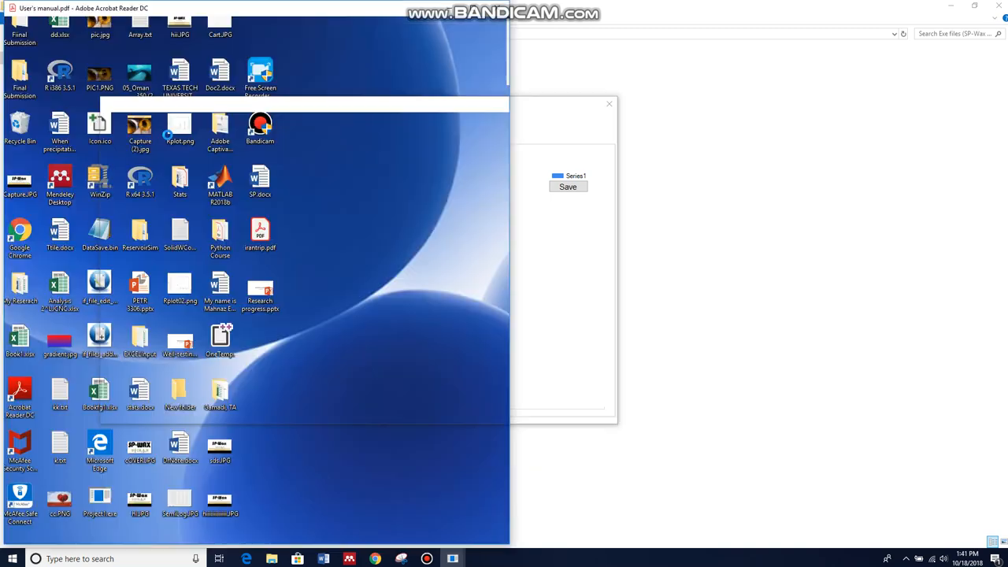
scroll(362, 355, "down", 15)
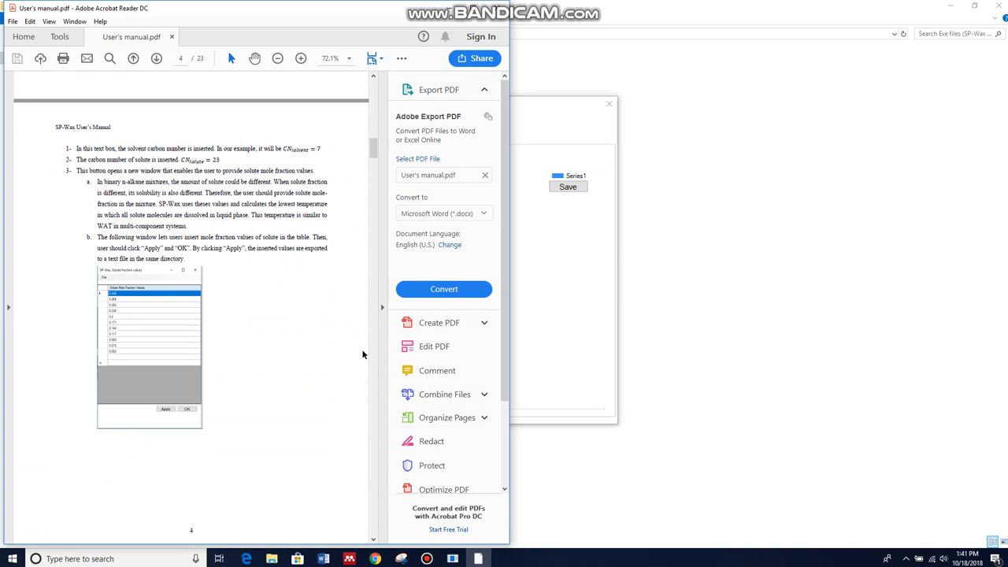
left_click(449, 10)
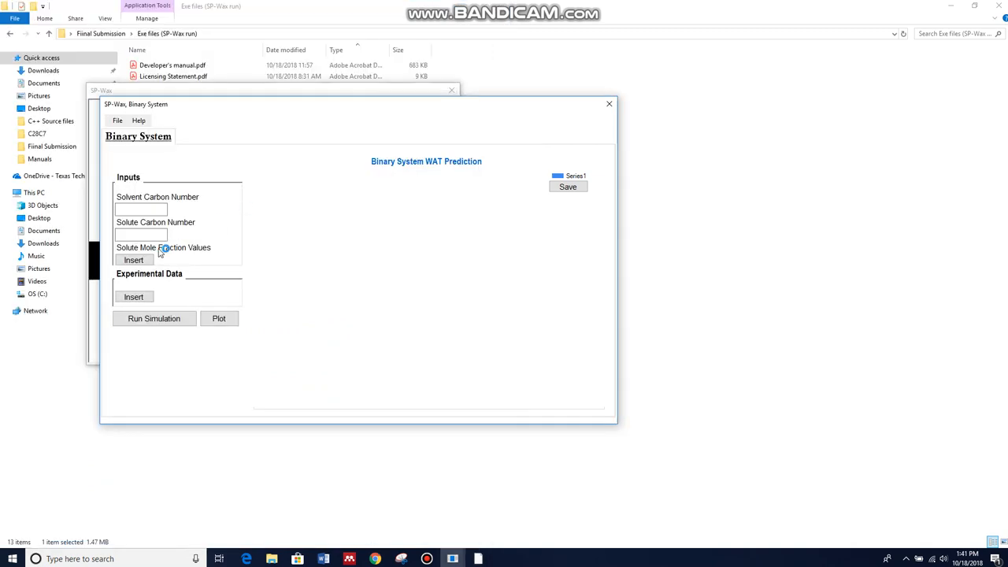
Open the Developer's manual from the Help menu, scroll through several pages, and close its tab
left_click(139, 120)
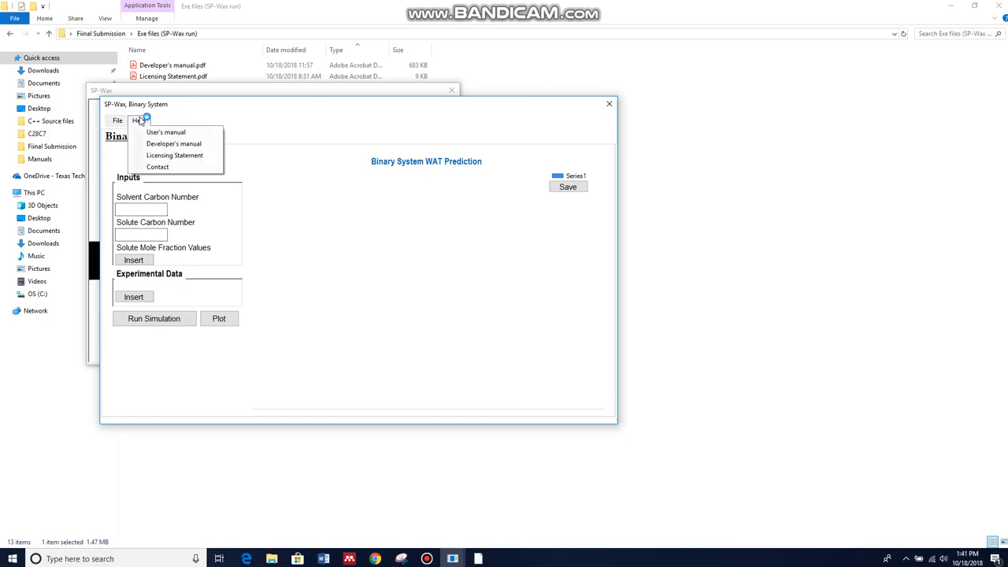
left_click(168, 152)
scroll(294, 240, "down", 20)
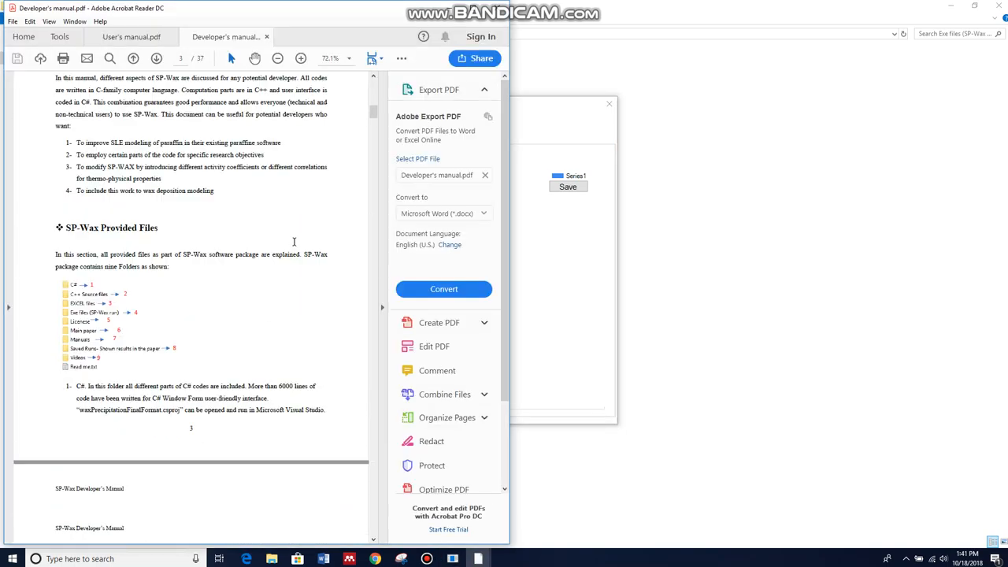
scroll(294, 240, "down", 20)
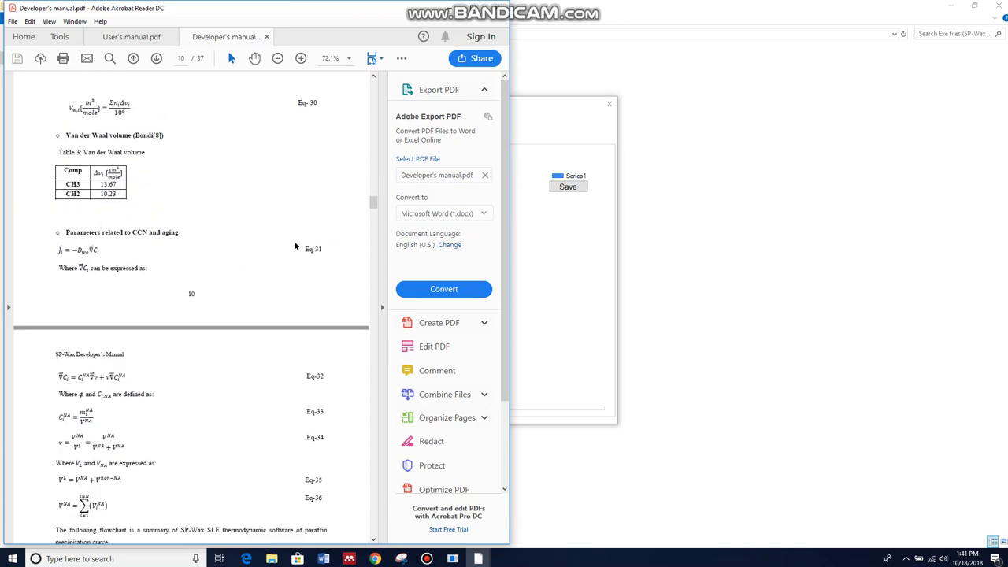
scroll(293, 242, "down", 2)
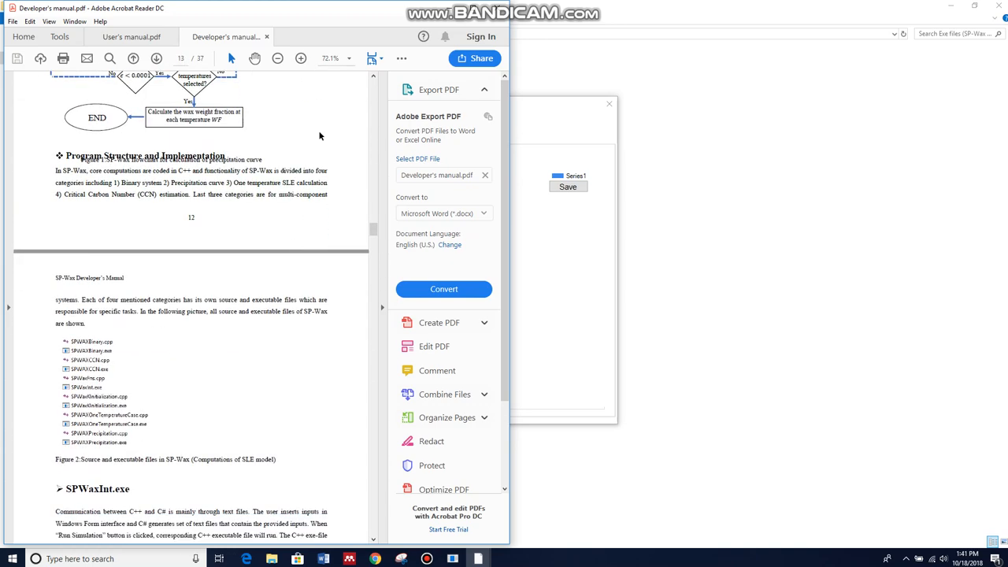
left_click(268, 38)
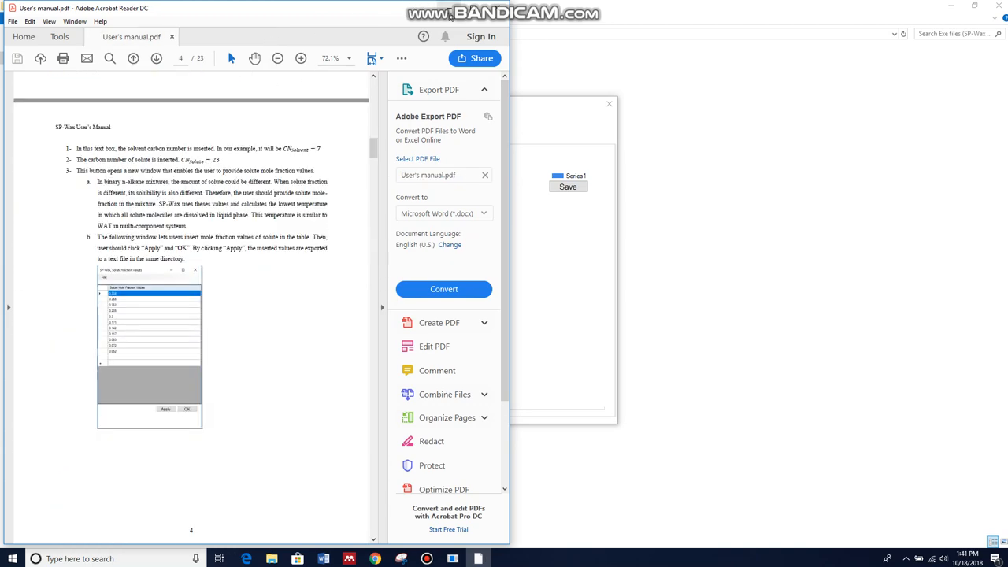
left_click(447, 8)
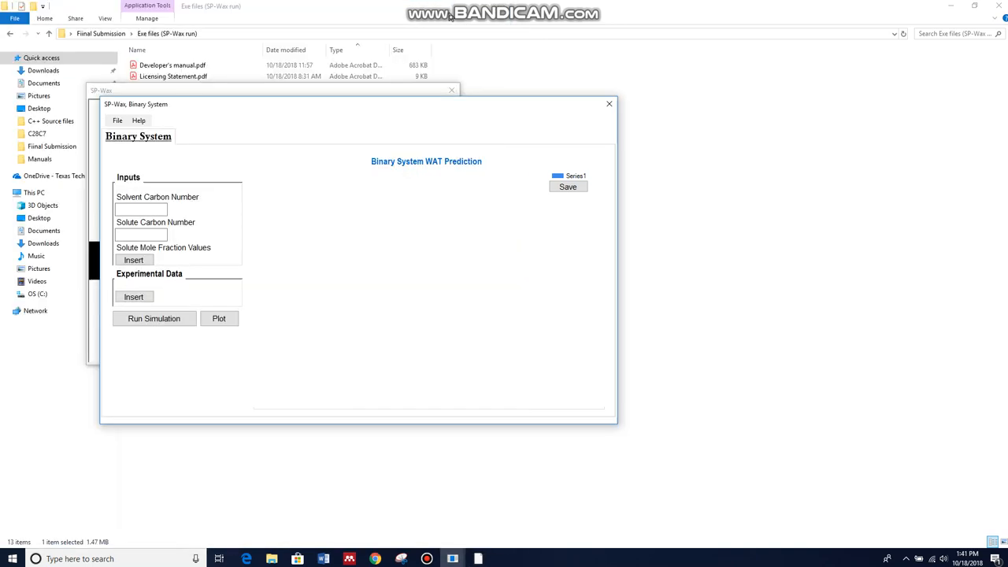
Open the Licensing Statement from the Help menu, then close all the PDF viewer tabs
left_click(140, 122)
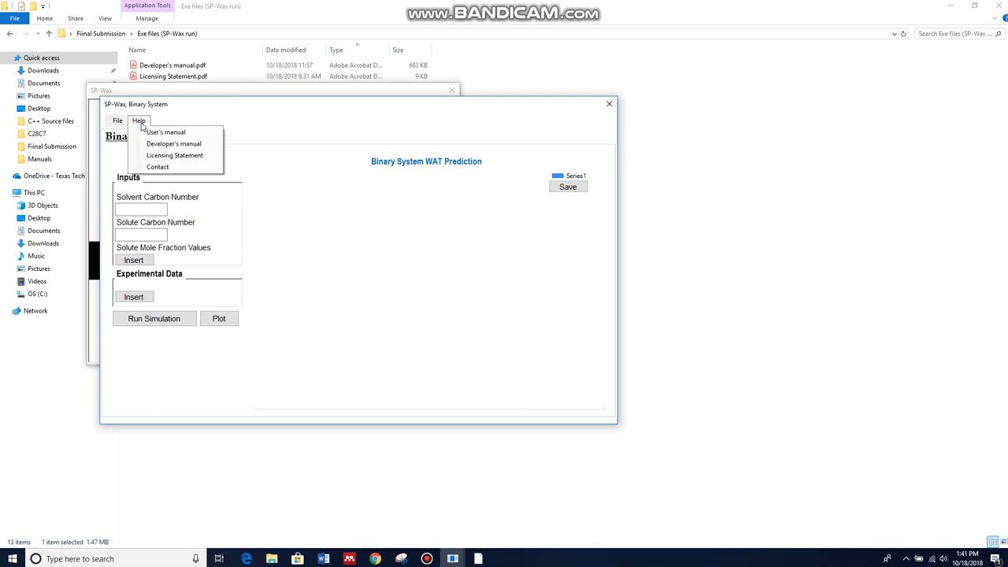
left_click(174, 155)
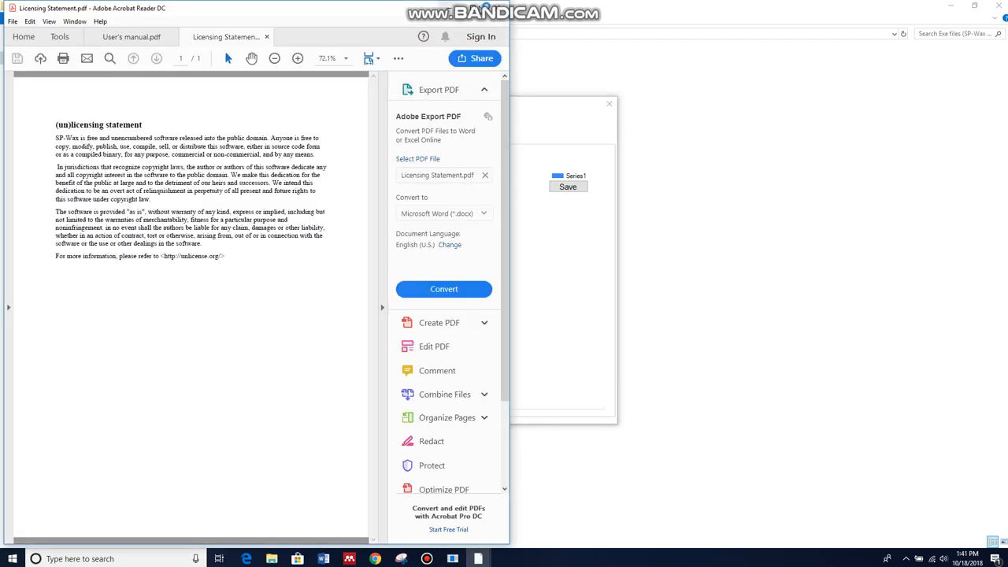
left_click(497, 9)
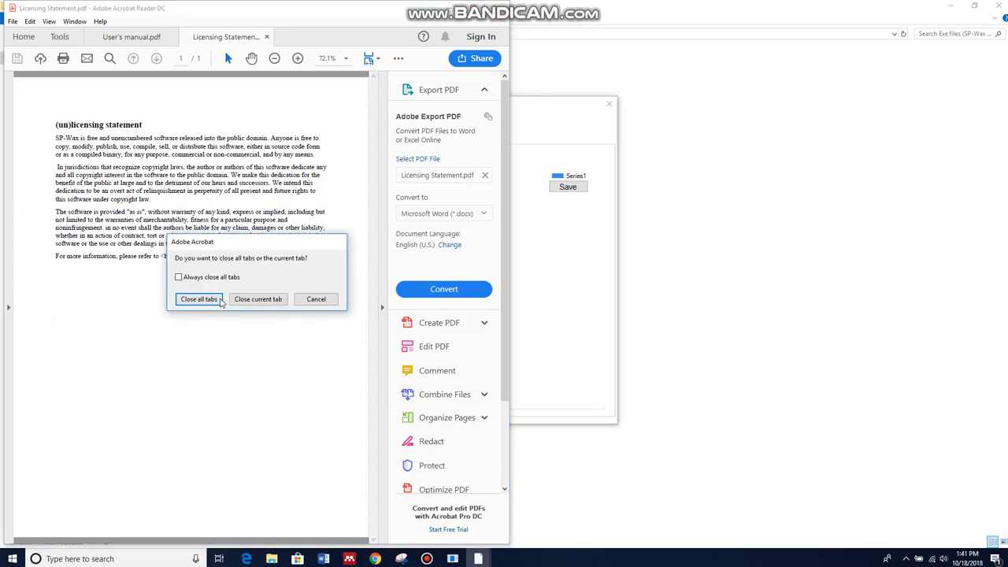
left_click(207, 300)
Open the authors' contact information from the Help menu and close that window
left_click(139, 121)
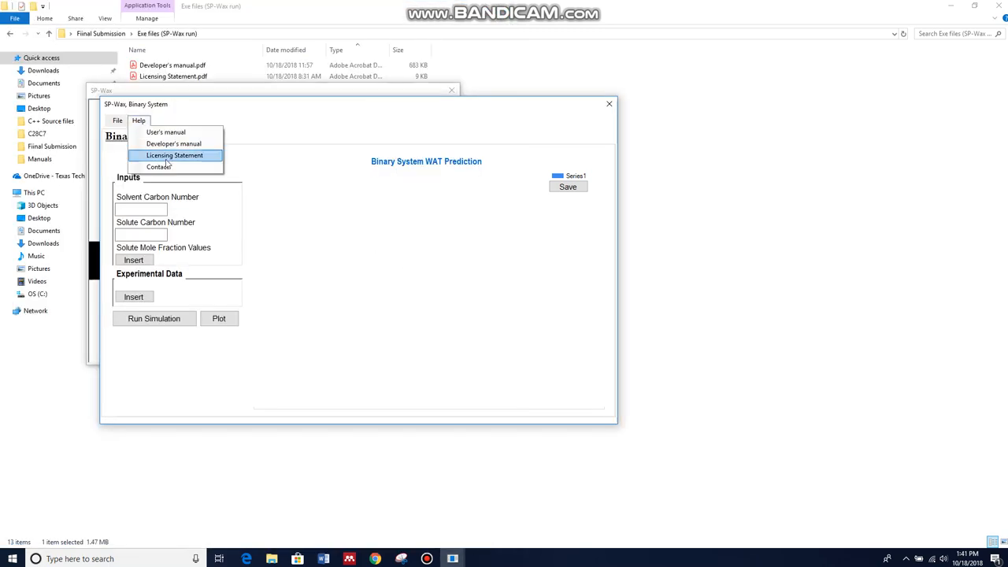
left_click(163, 166)
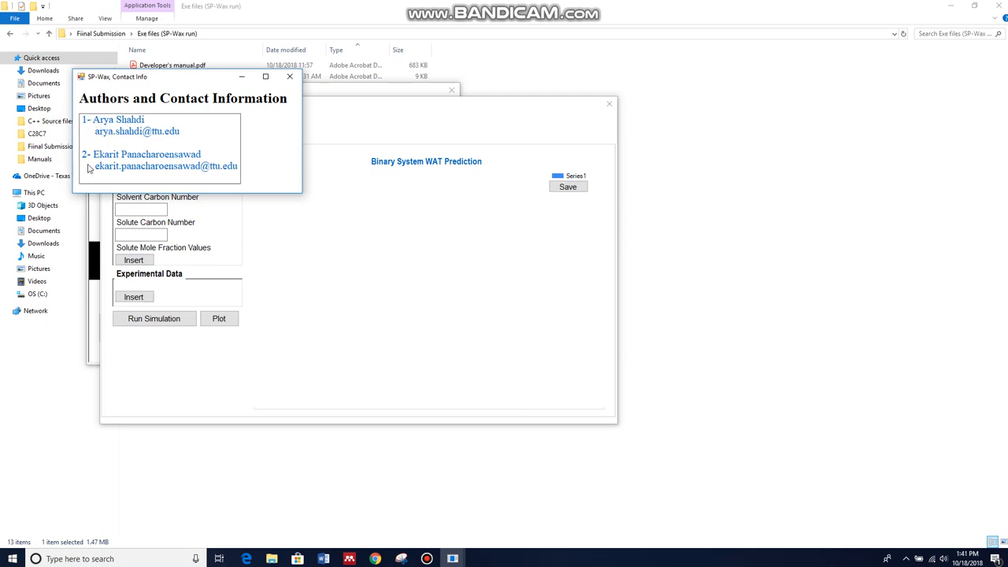
left_click(290, 77)
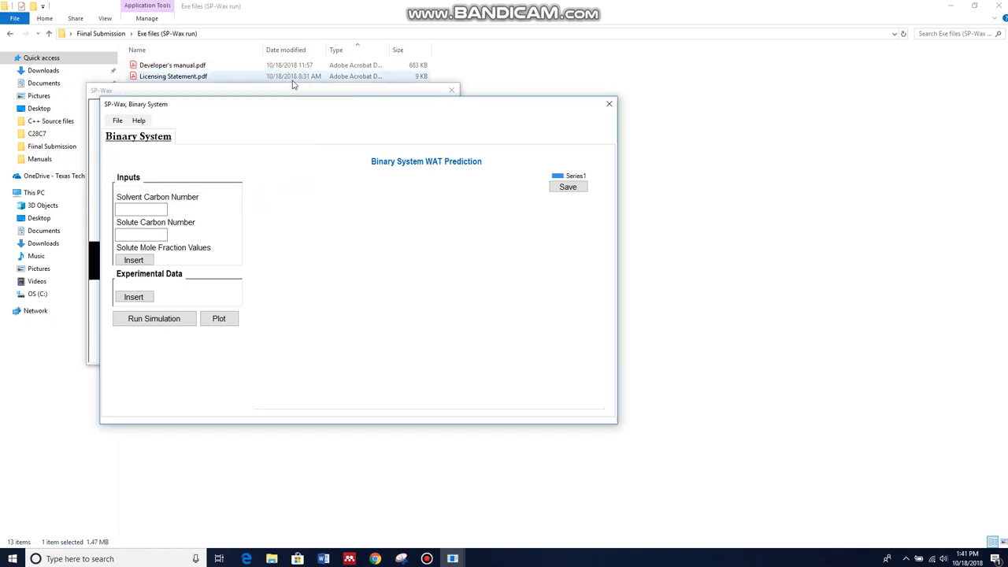
Open the saved run Main Run.bin from Saved Runs- Shown results in the paper > Binary > C25C7
left_click(115, 122)
left_click(131, 133)
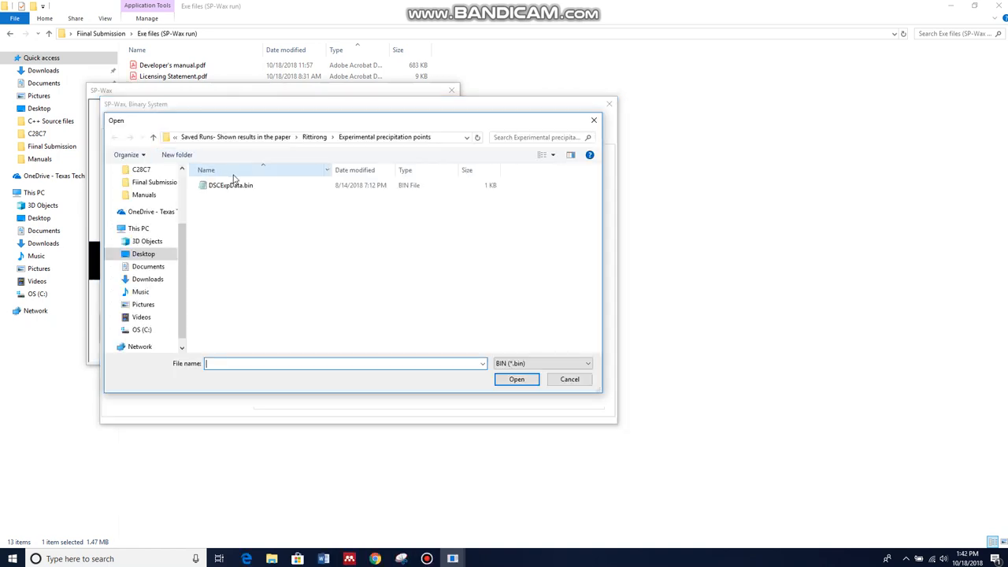
left_click(287, 139)
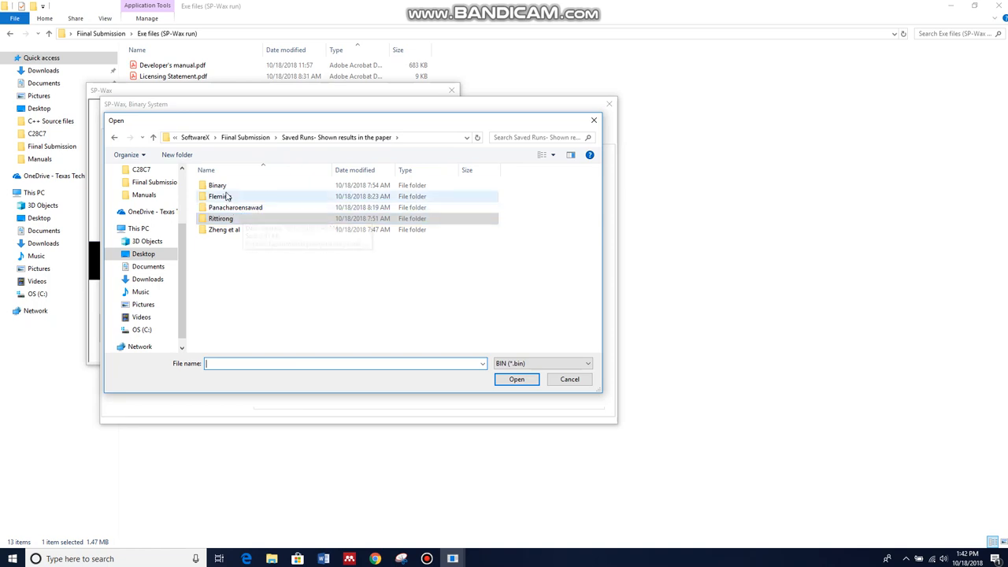
left_click(241, 138)
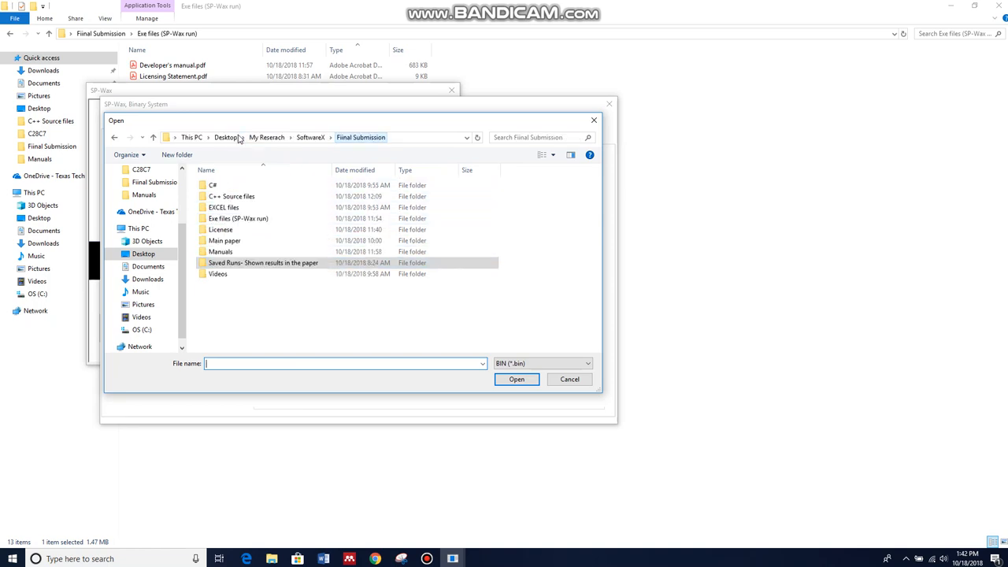
double_click(255, 267)
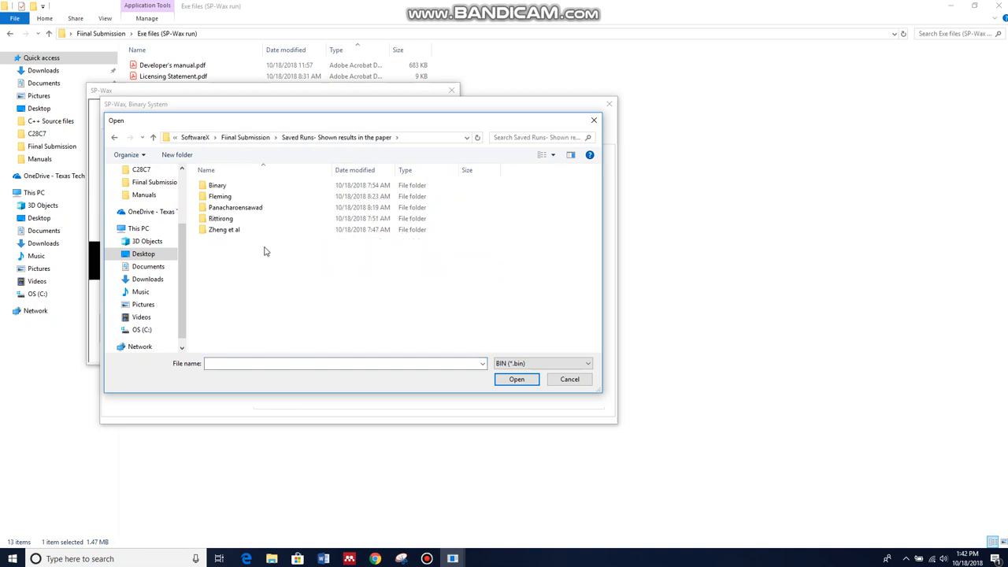
double_click(226, 187)
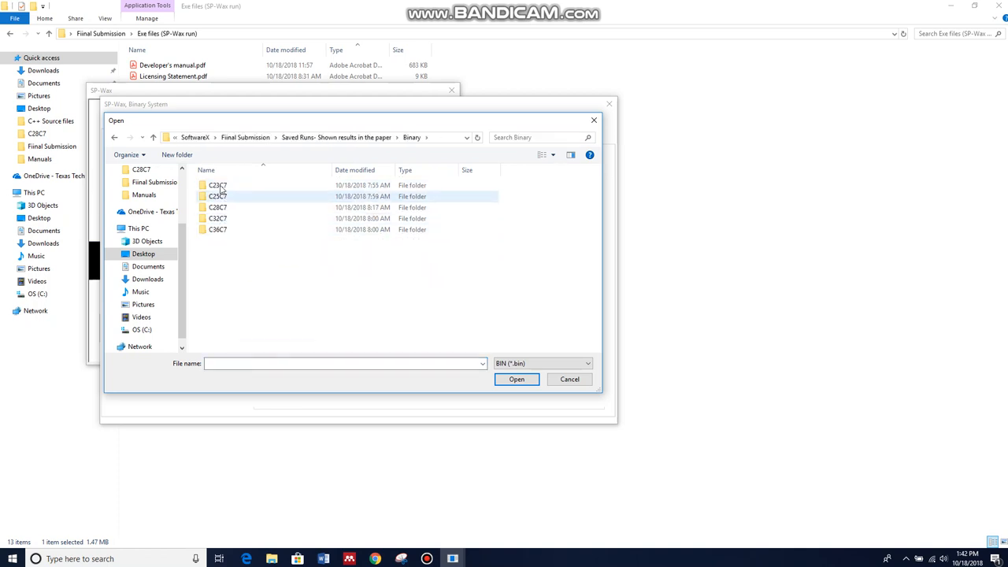
double_click(220, 186)
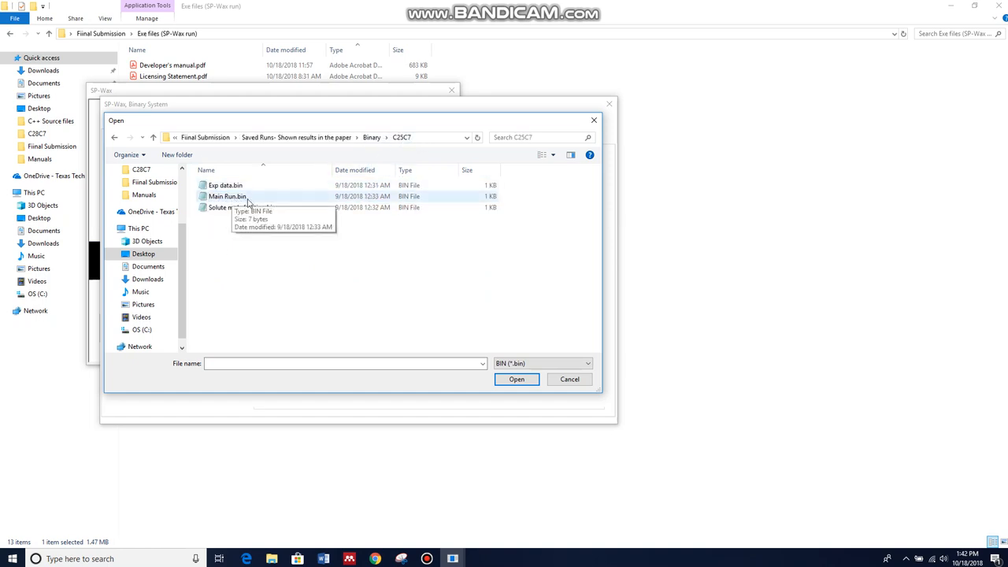
double_click(222, 197)
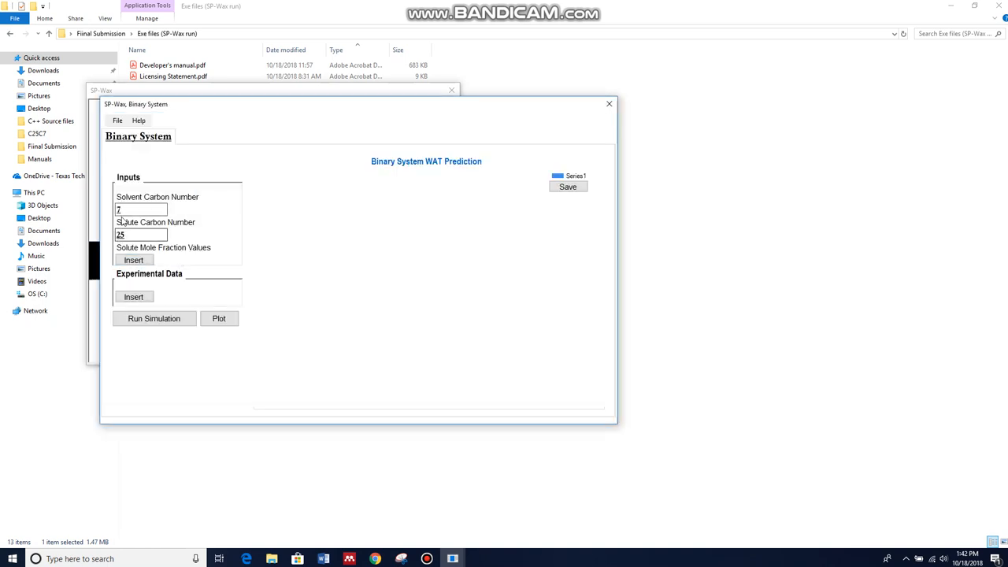
Load Solute mole fraction.bin from the C25C7 folder into the solute mole fraction values table
left_click(141, 262)
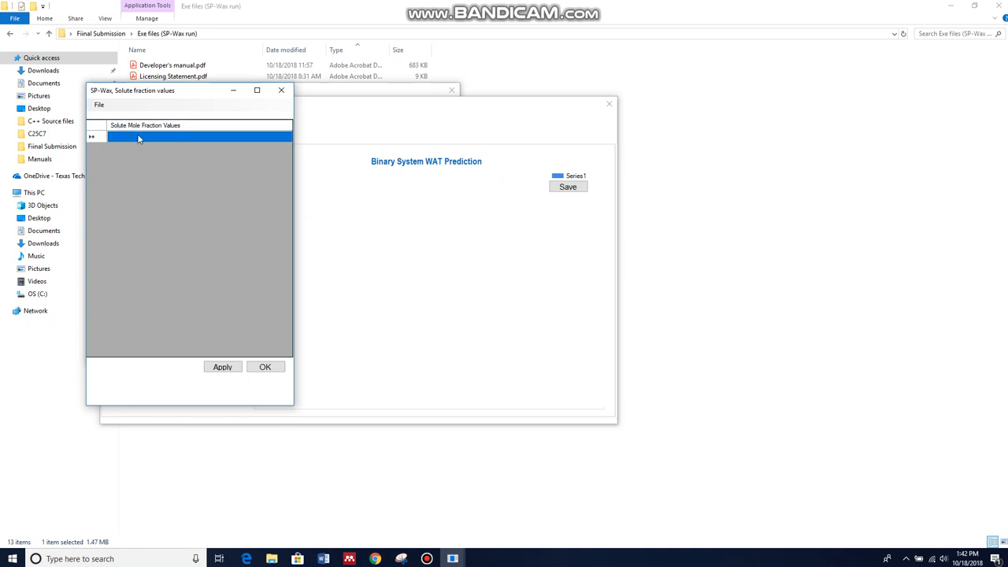
left_click(98, 106)
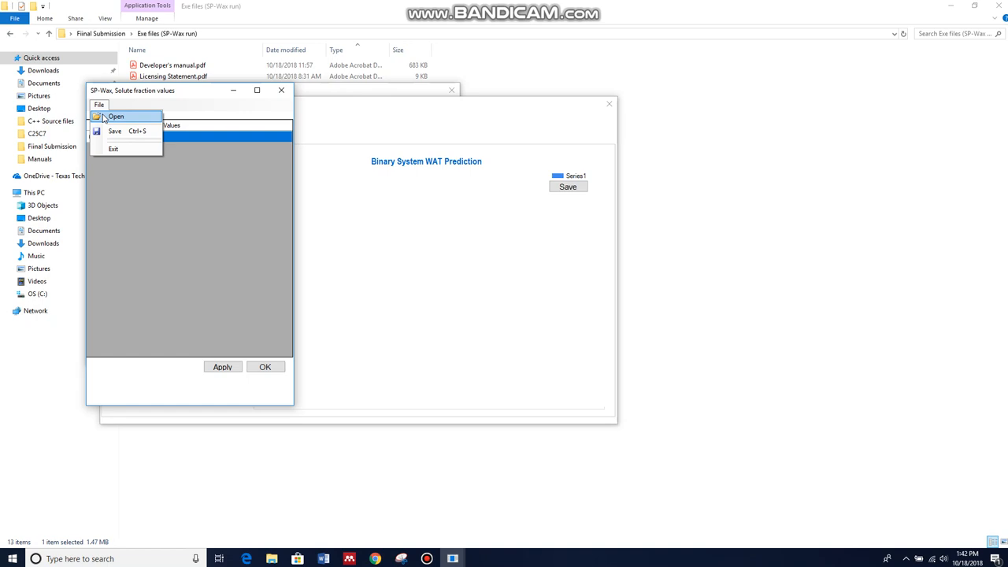
left_click(103, 117)
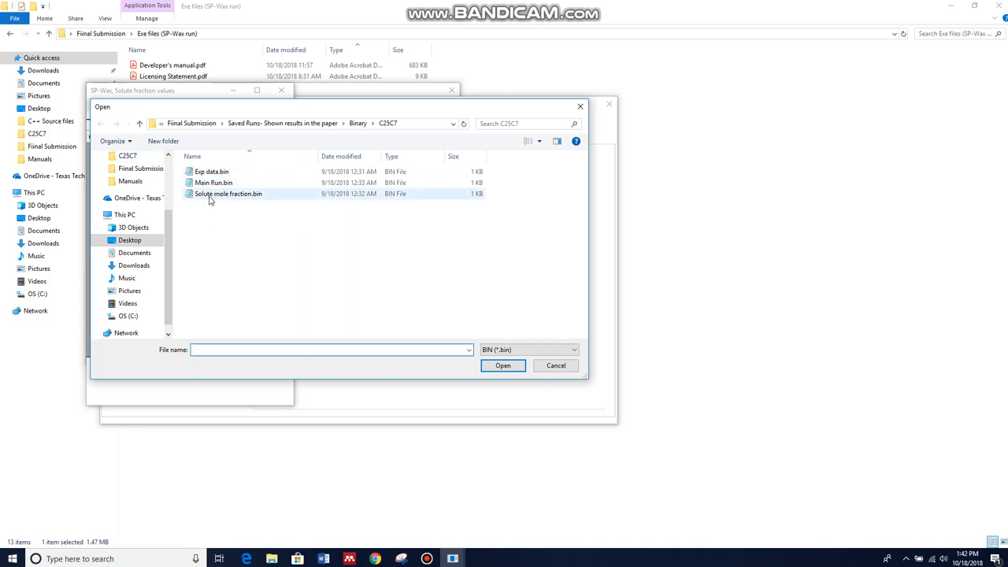
double_click(211, 195)
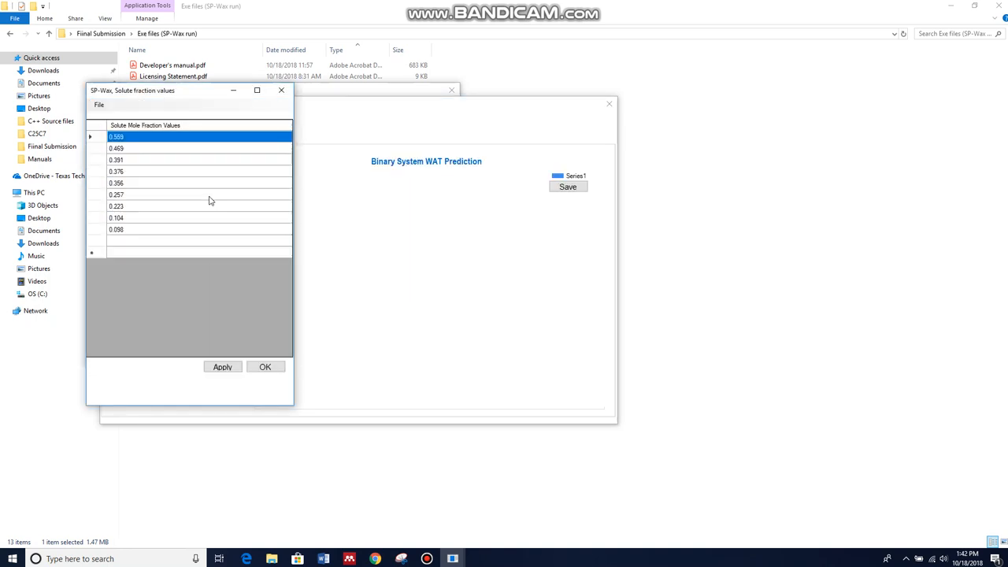
Load Exp data.bin from the C25C7 folder into the binary experimental data table and apply it
left_click(264, 367)
left_click(133, 297)
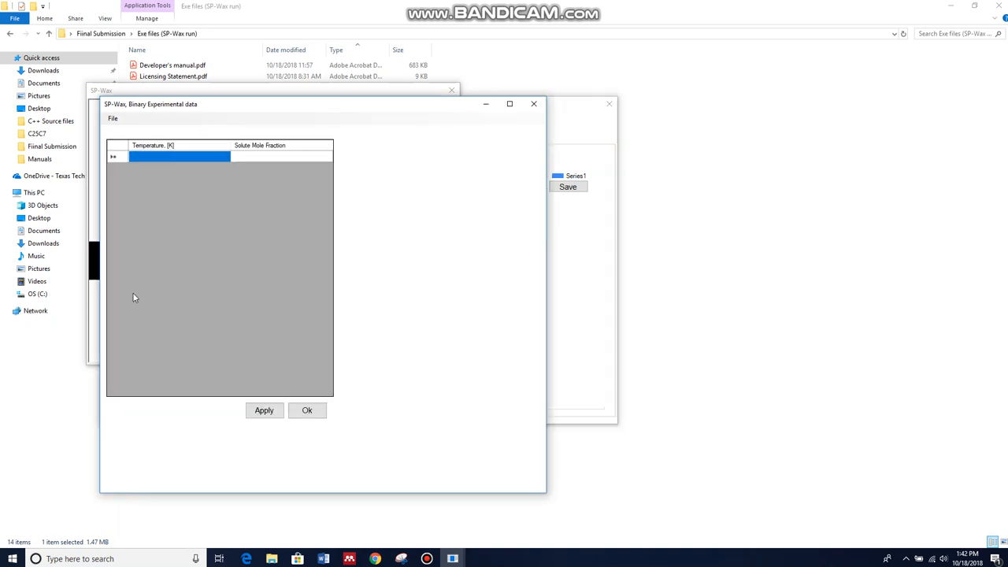
left_click(113, 119)
left_click(129, 130)
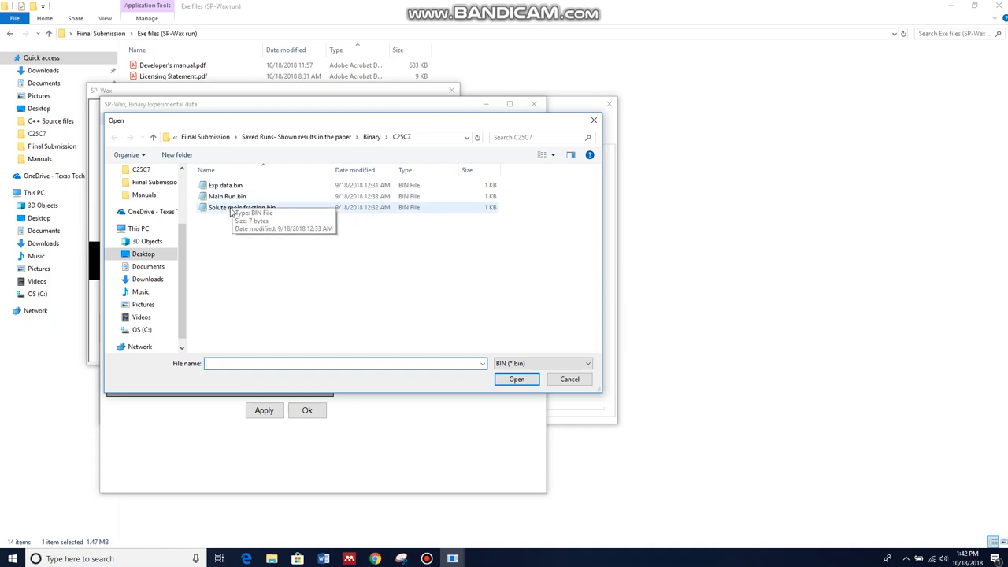
double_click(229, 185)
left_click(264, 410)
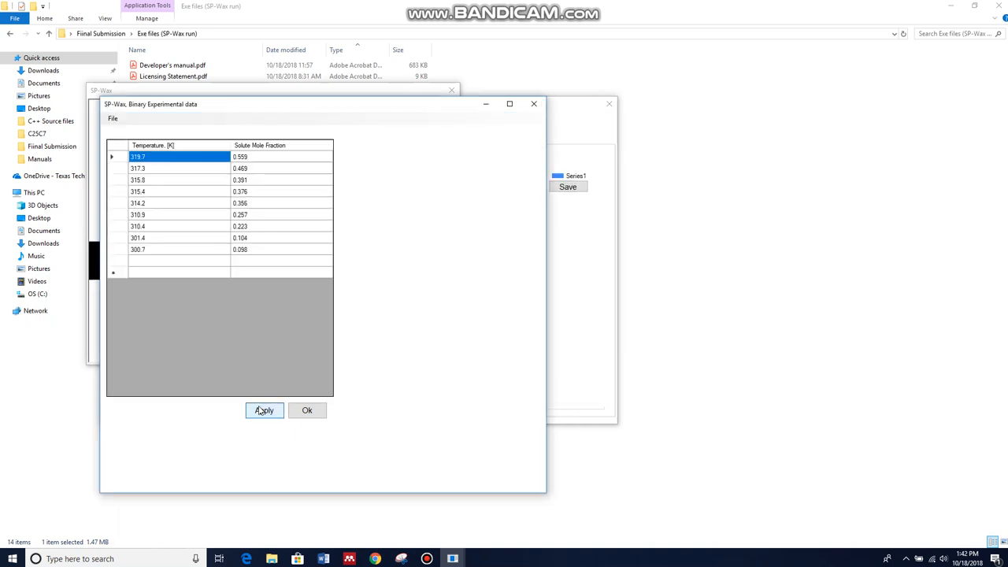
left_click(306, 412)
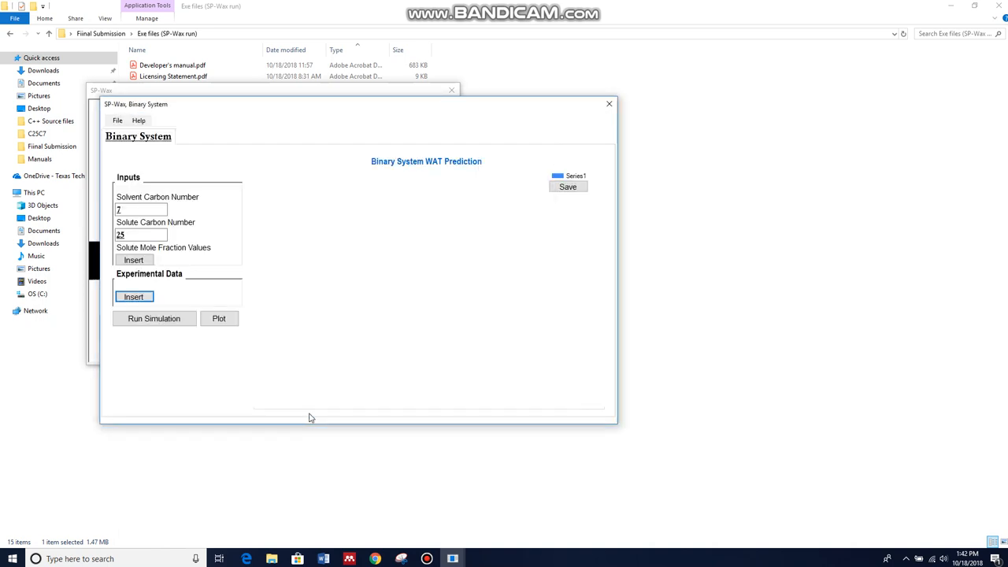
Run the binary system simulation with SPWAXBinary.exe and close its console output window
left_click(171, 319)
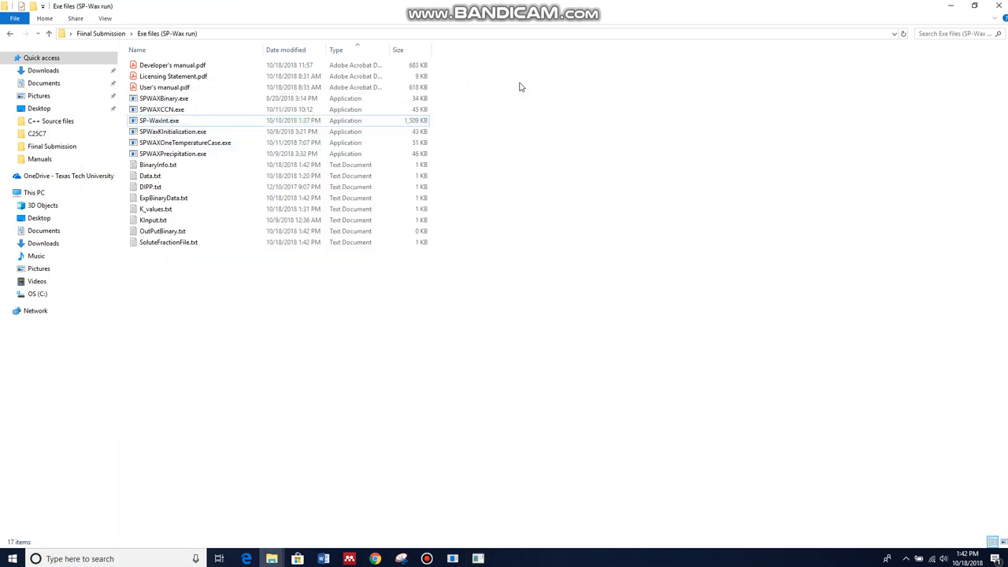
double_click(158, 99)
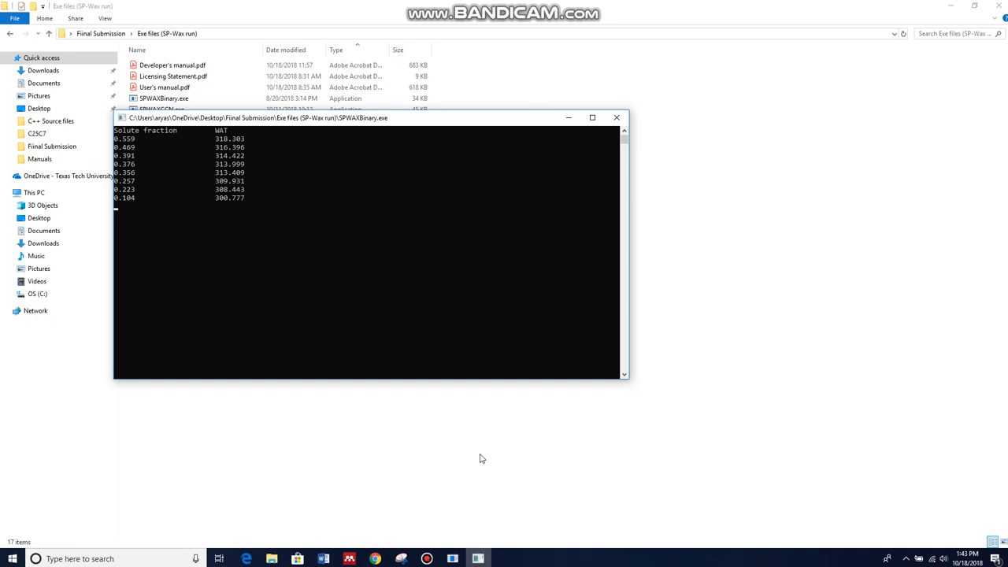
left_click(452, 559)
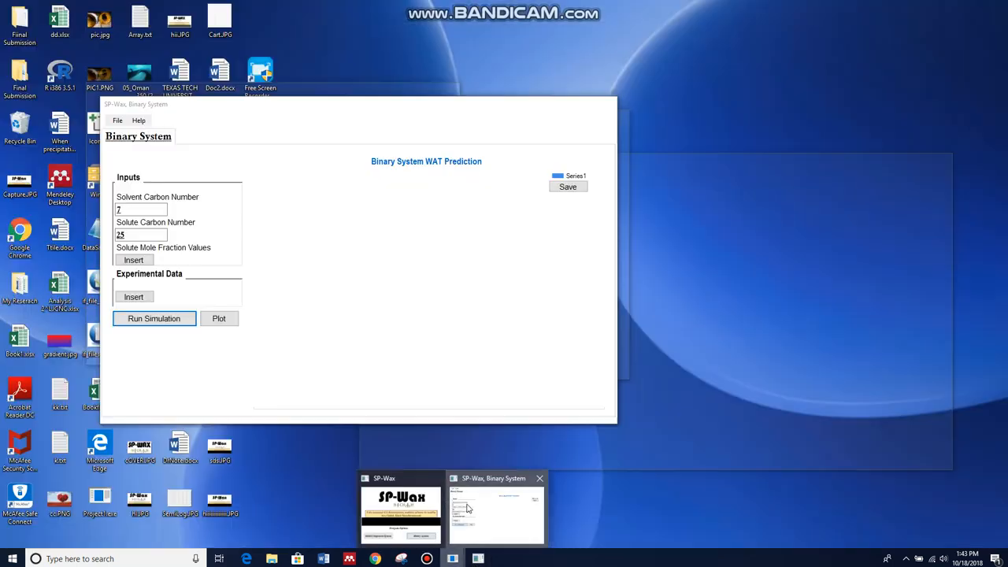
left_click(470, 508)
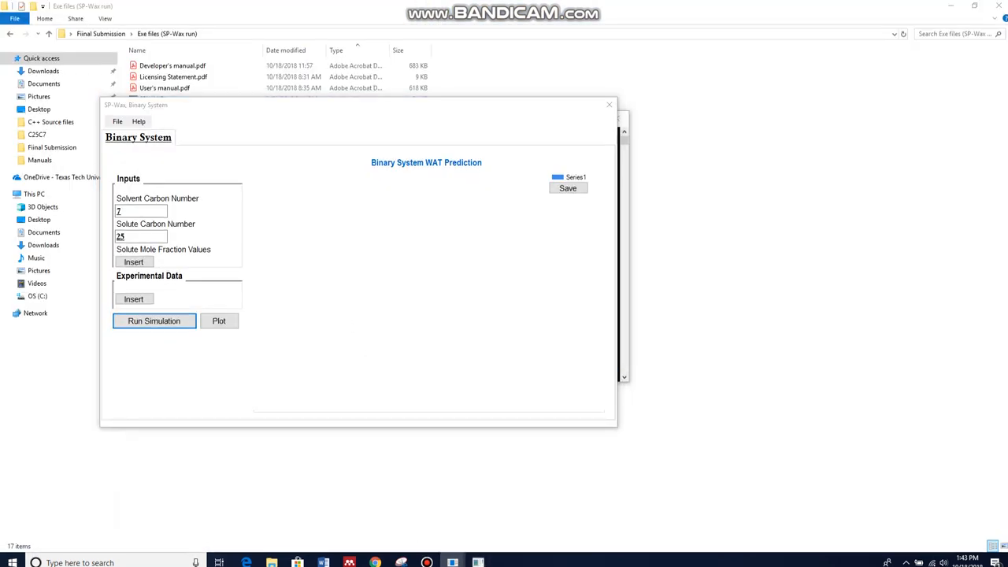
left_click(624, 325)
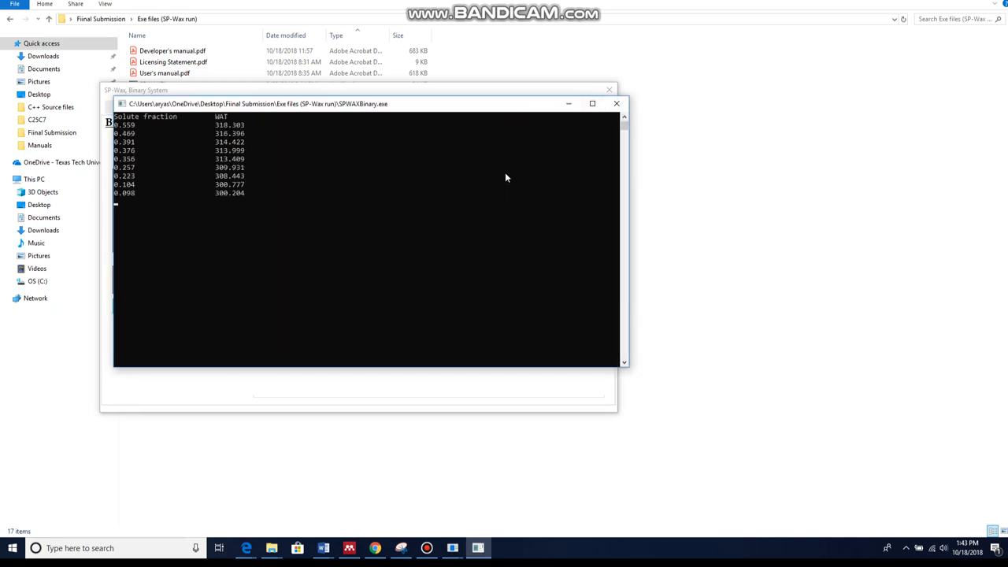
left_click(617, 103)
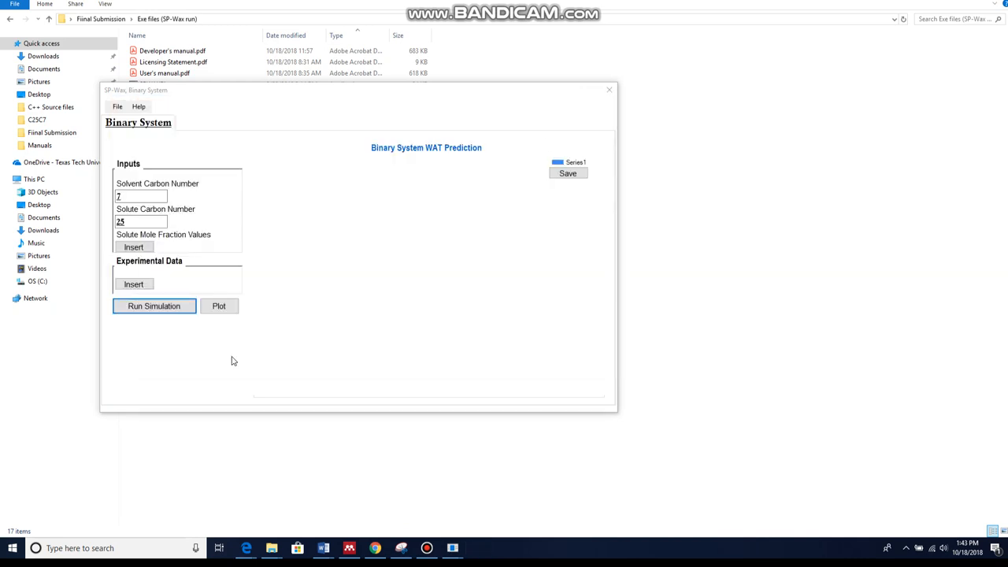
Plot the simulation result against the experimental data in the Binary System WAT Prediction chart
left_click(227, 309)
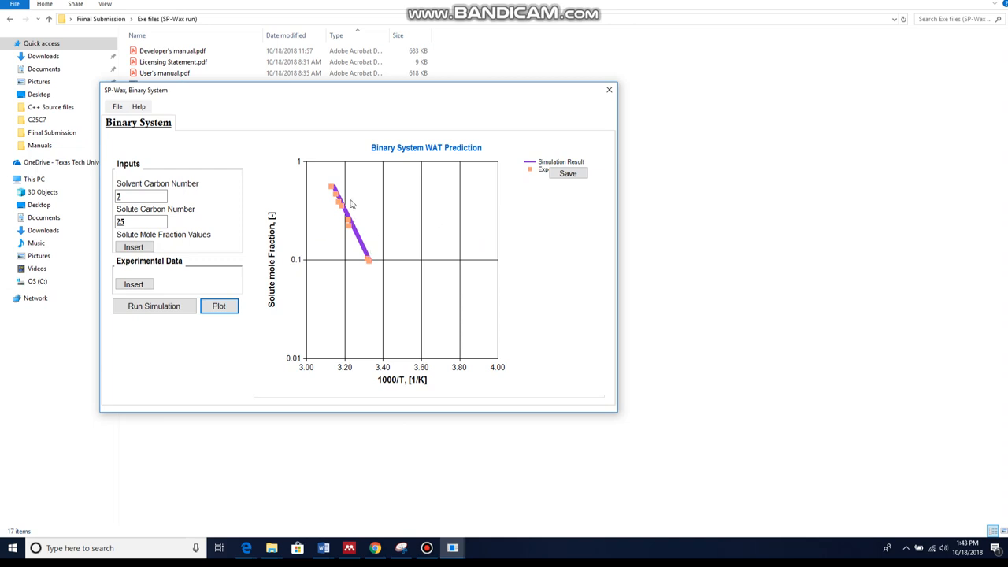
left_click_drag(282, 92, 626, 129)
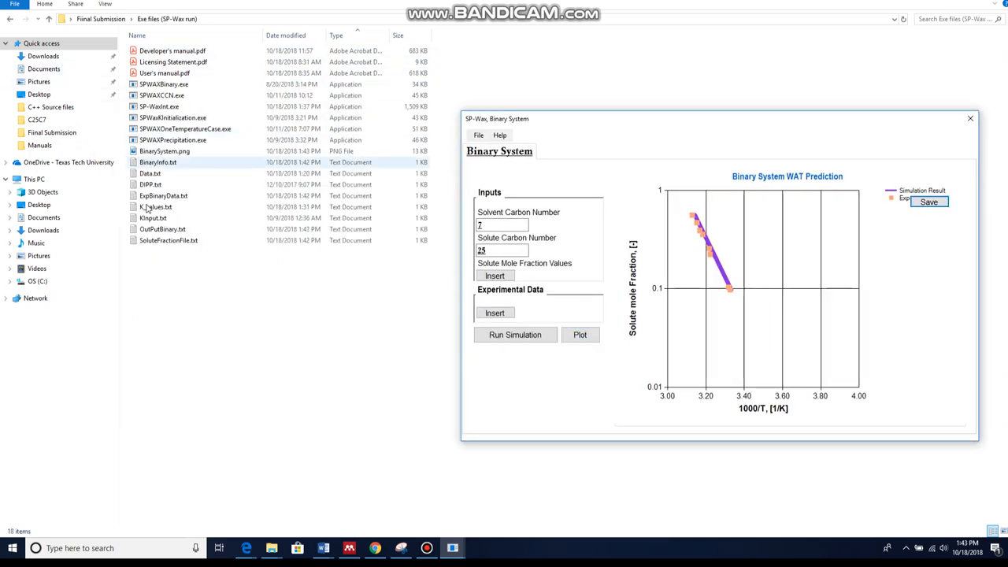
Open the saved BinarySystem.png plot image to examine it
double_click(143, 152)
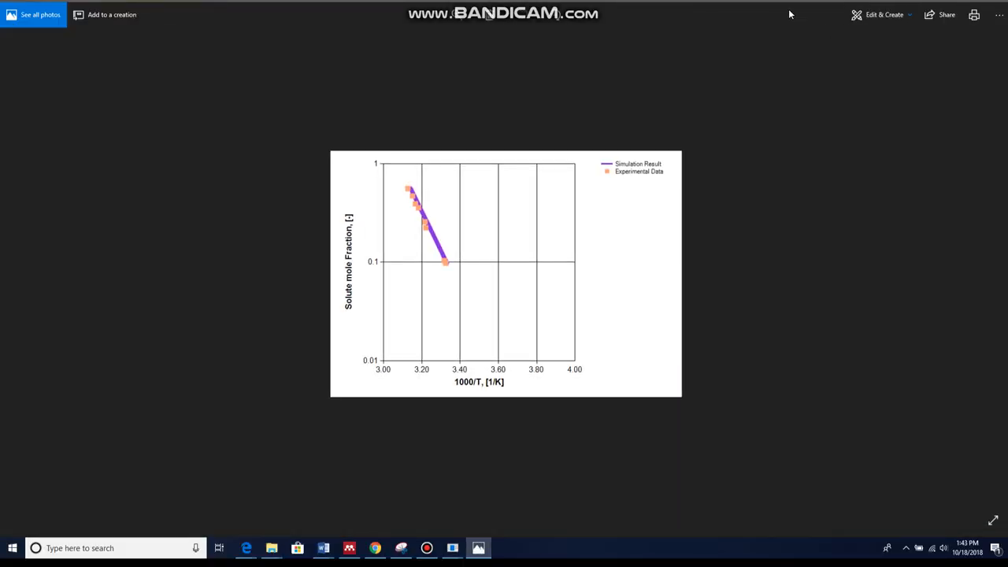
left_click(479, 549)
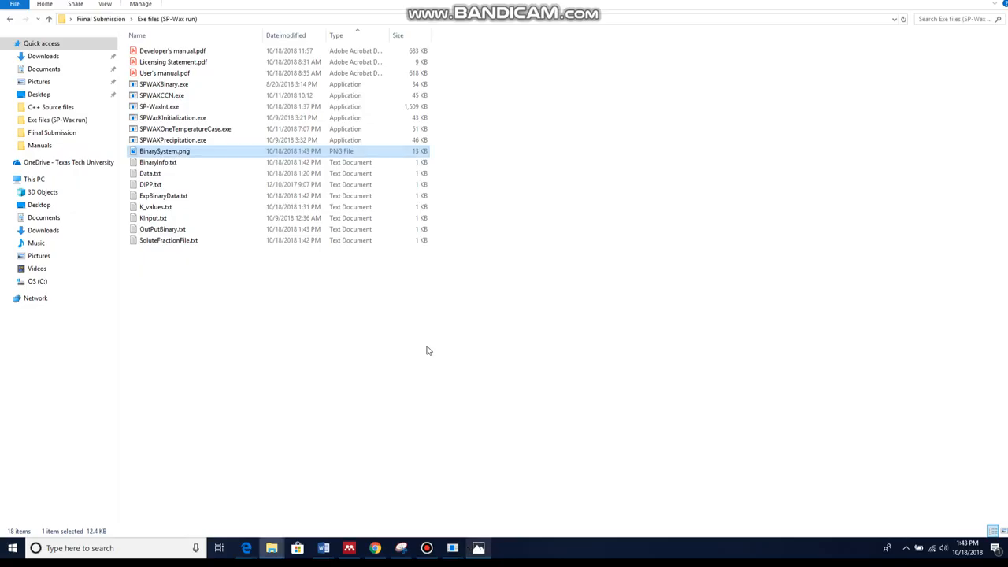
right_click(481, 548)
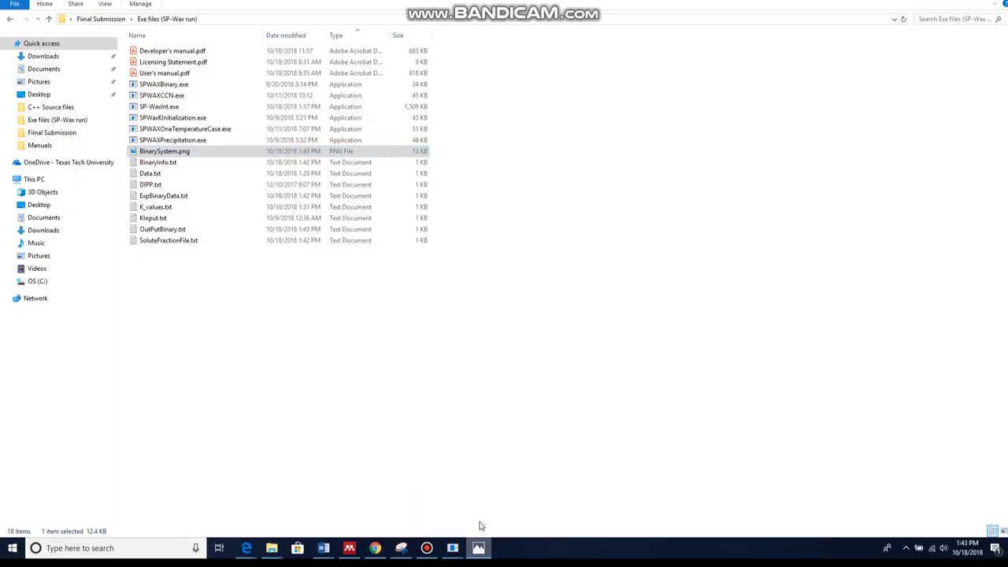
left_click(478, 546)
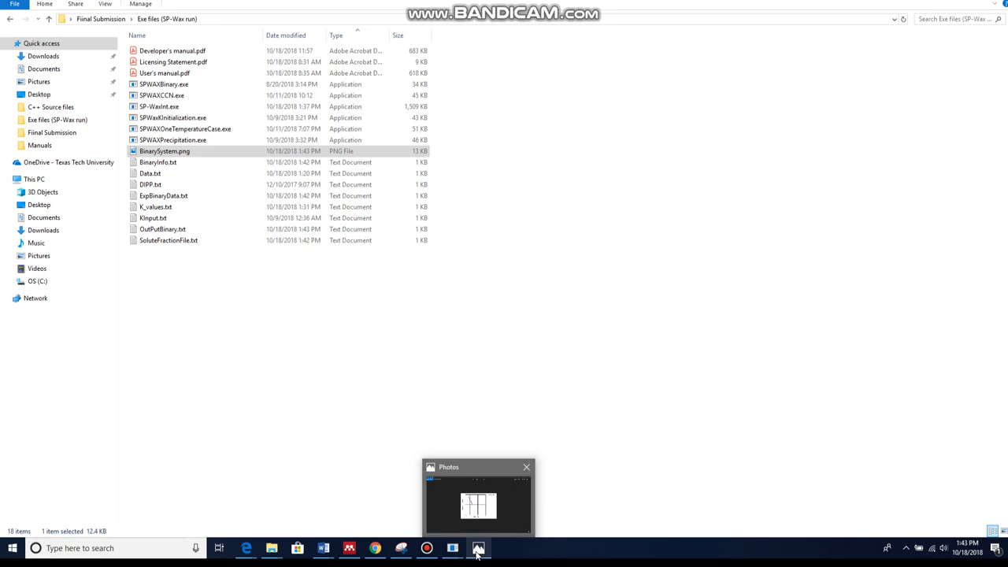
left_click(478, 549)
left_click(478, 548)
left_click(479, 549)
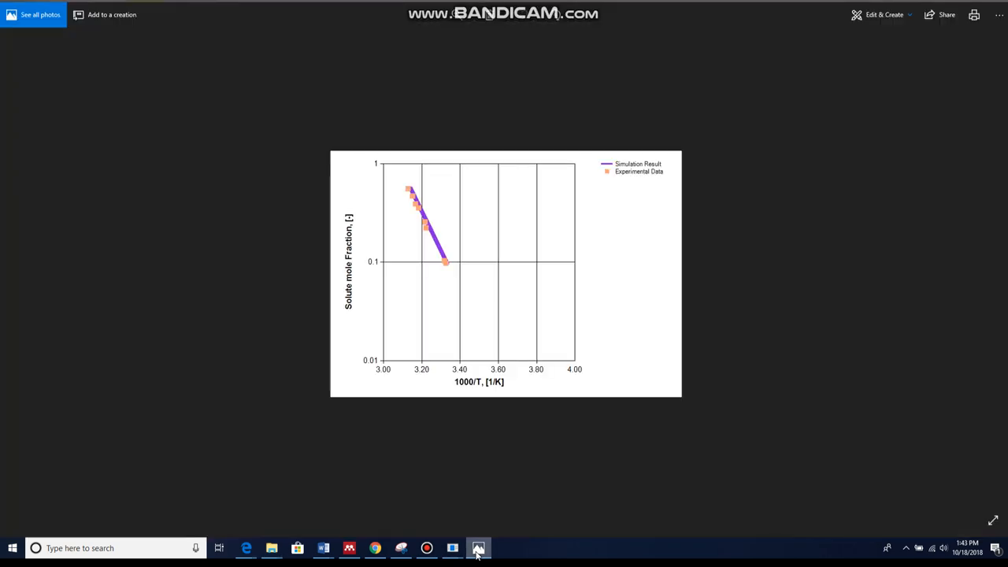
left_click(478, 548)
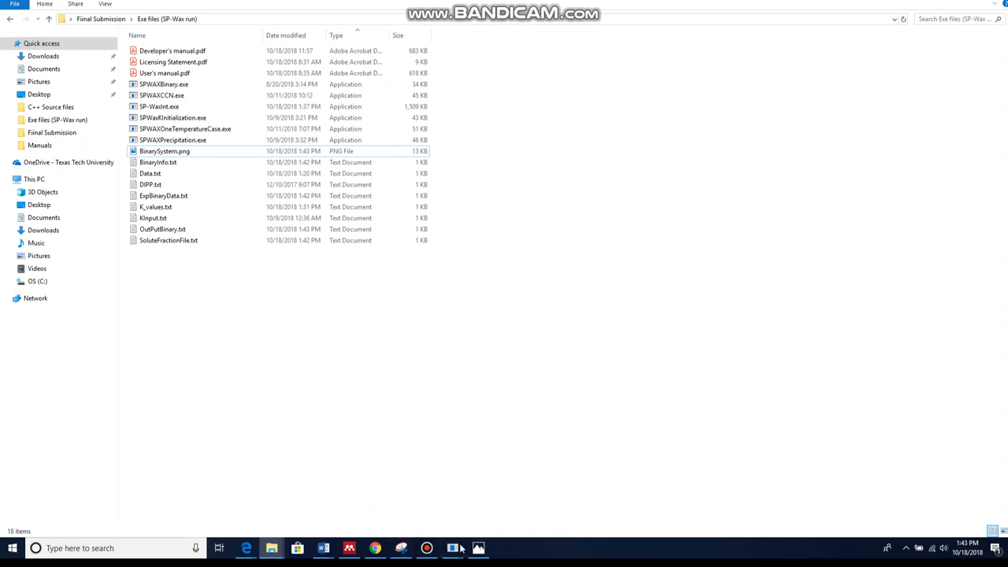
Close the Binary System window
mouse_move(452, 549)
left_click(489, 505)
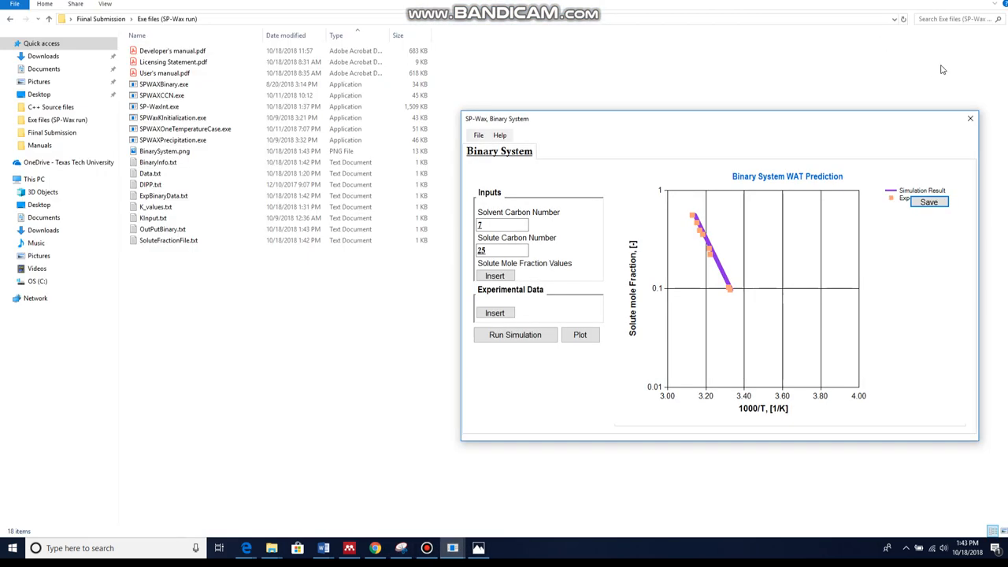
left_click(970, 119)
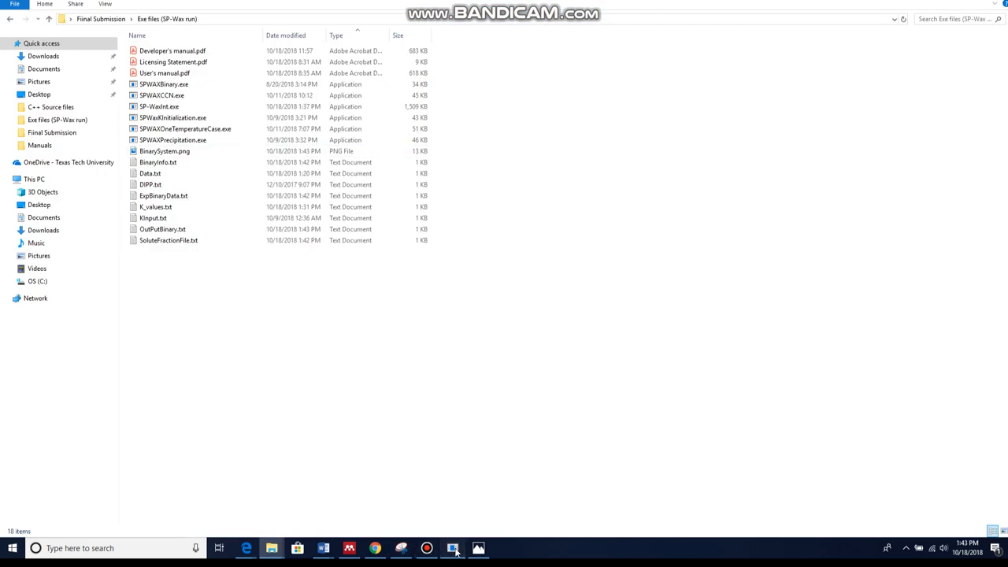
Open the Multi-Component System SLE Characterization module and select the Precipitation Curve, WAT category
left_click(455, 548)
left_click(189, 317)
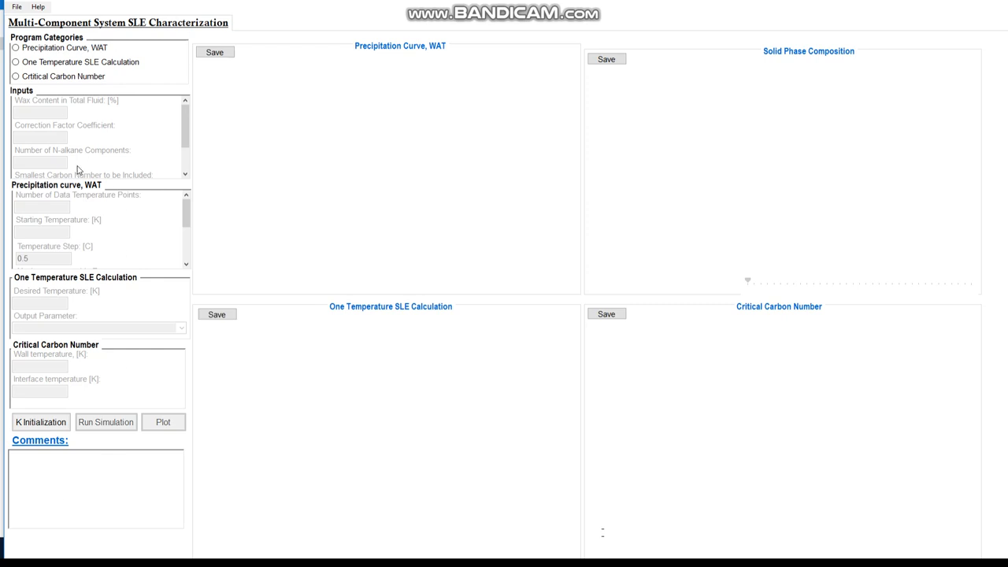
mouse_move(68, 67)
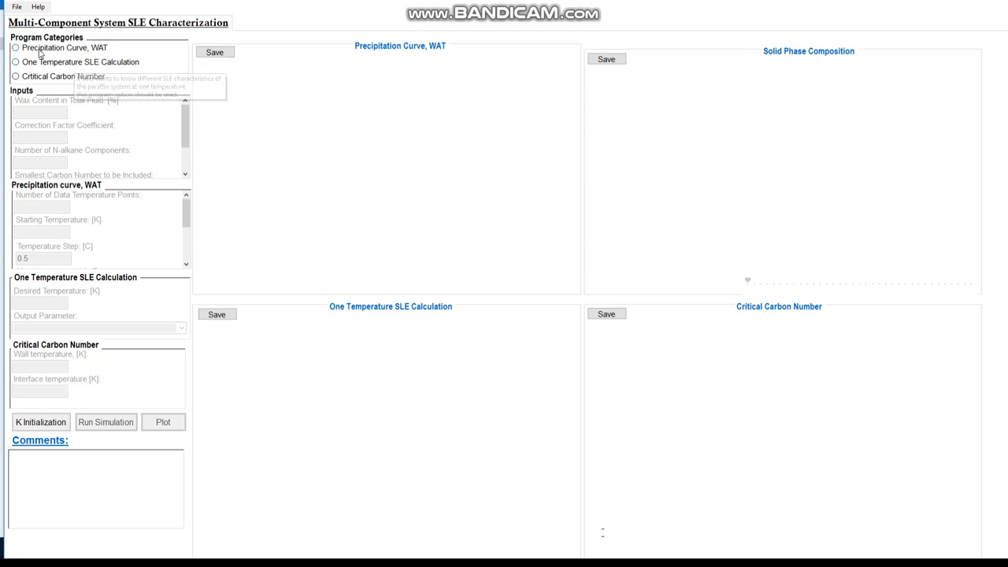
mouse_move(34, 55)
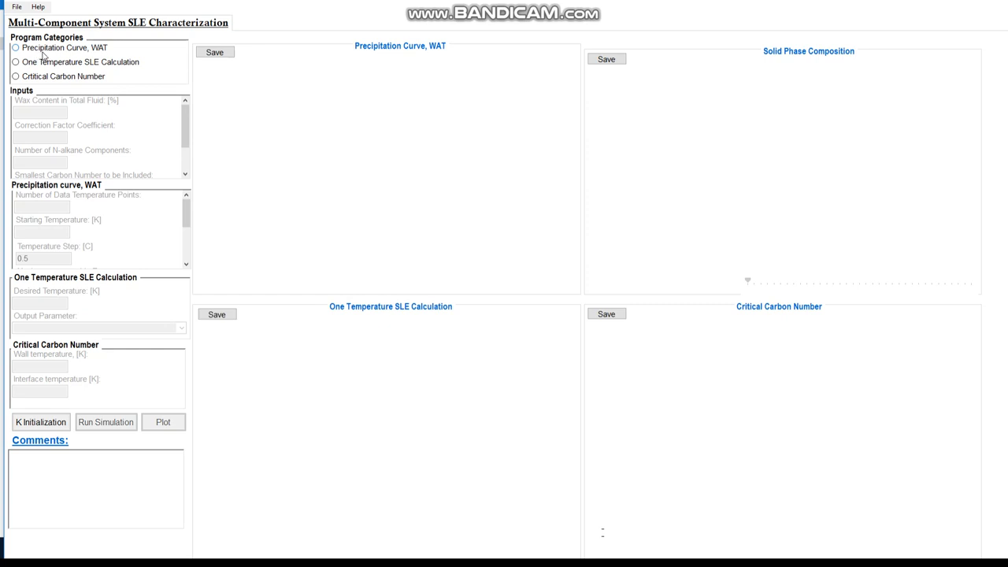
left_click(44, 51)
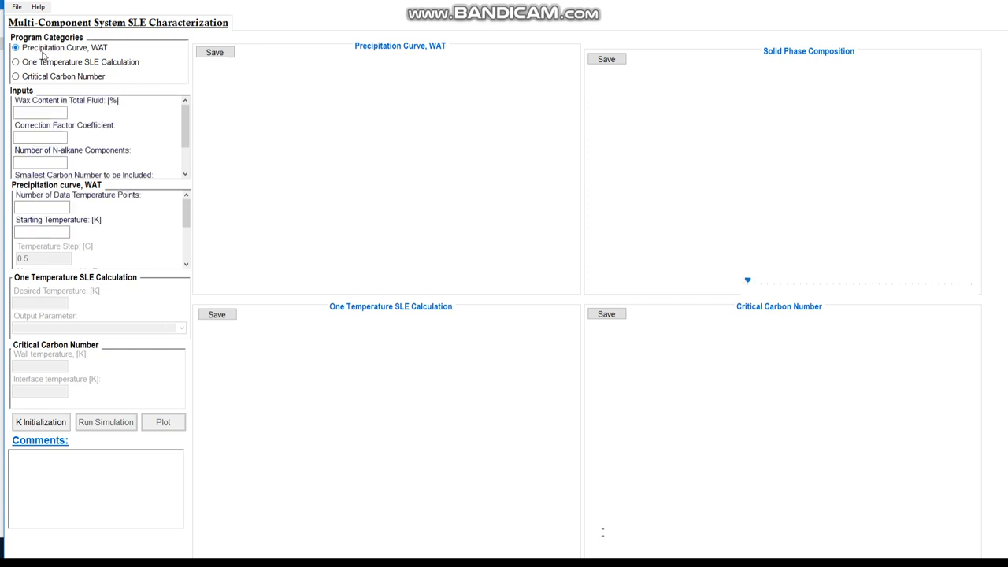
Open SimulationResultsRun0- Main.bin from Saved Runs- Shown results in the paper > Rittirong > Precipitation Curve
left_click(17, 6)
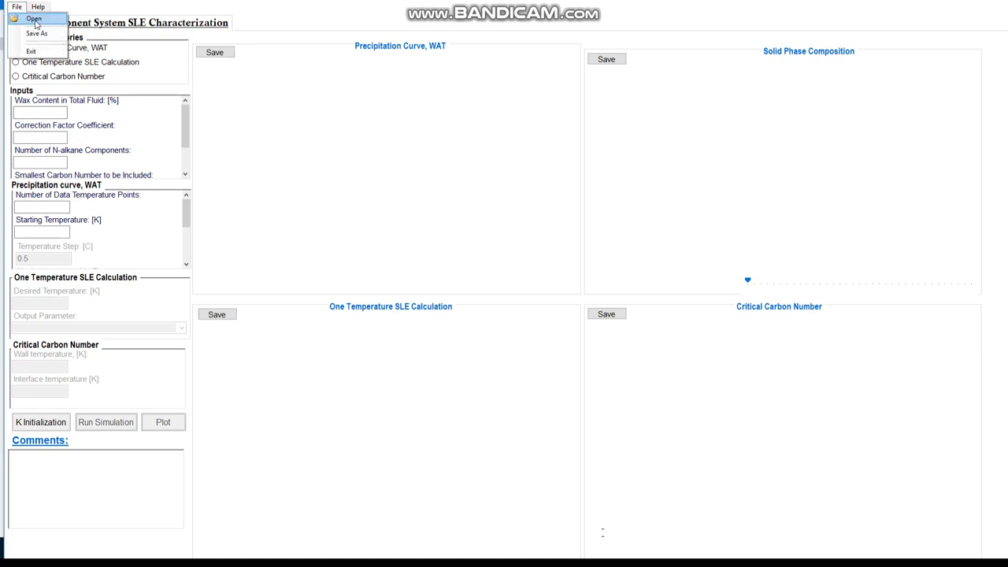
left_click(34, 19)
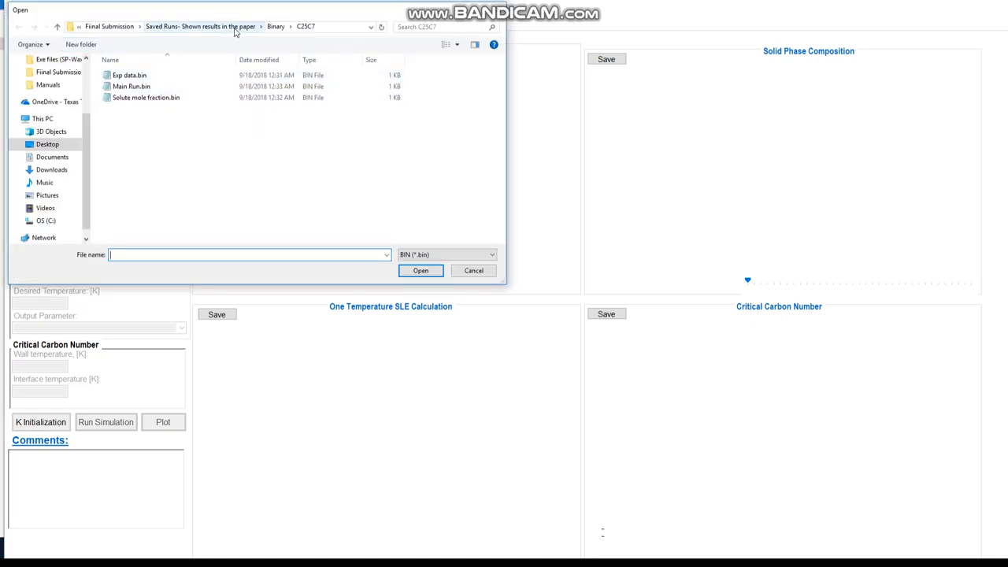
left_click(234, 30)
left_click(131, 111)
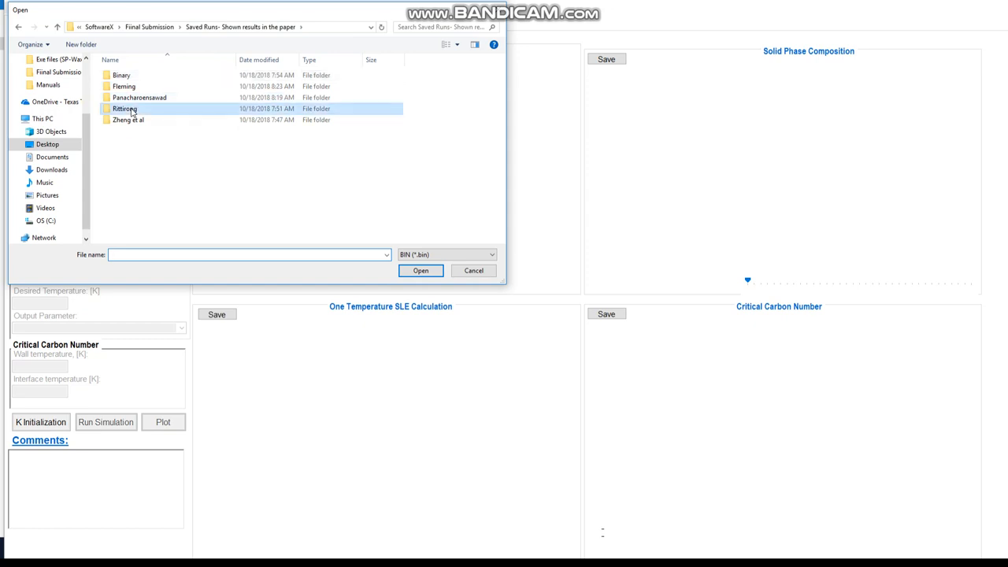
double_click(132, 111)
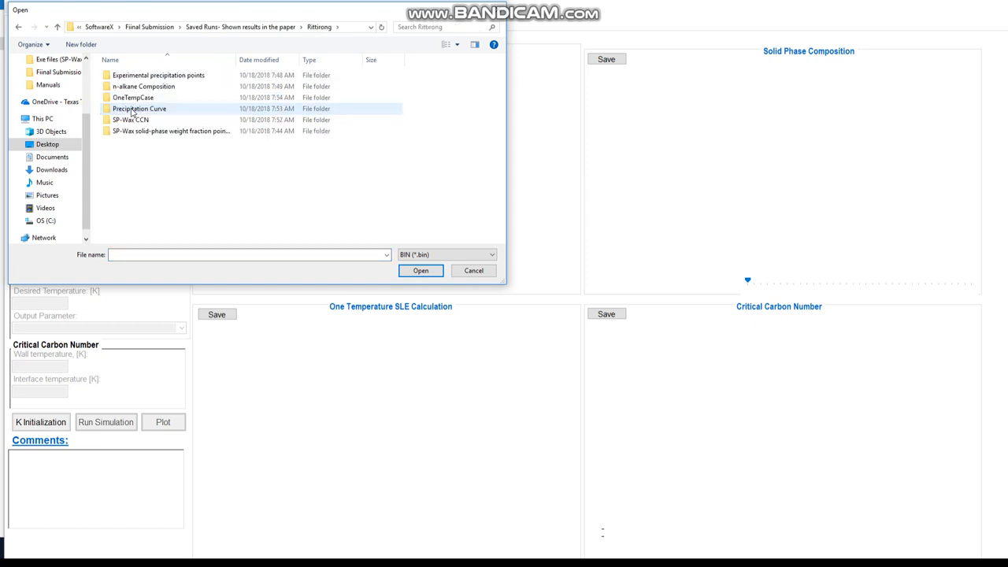
double_click(146, 112)
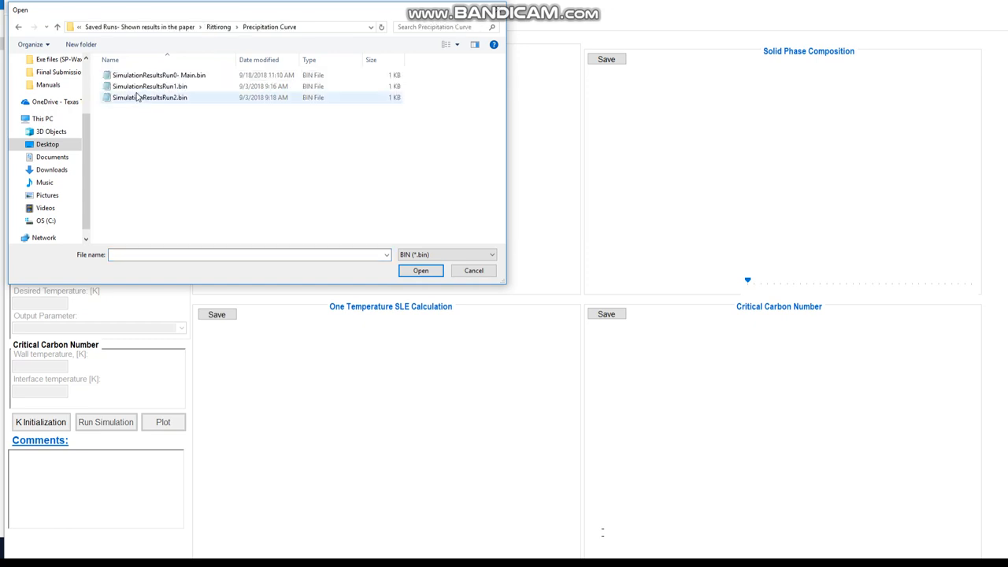
double_click(163, 79)
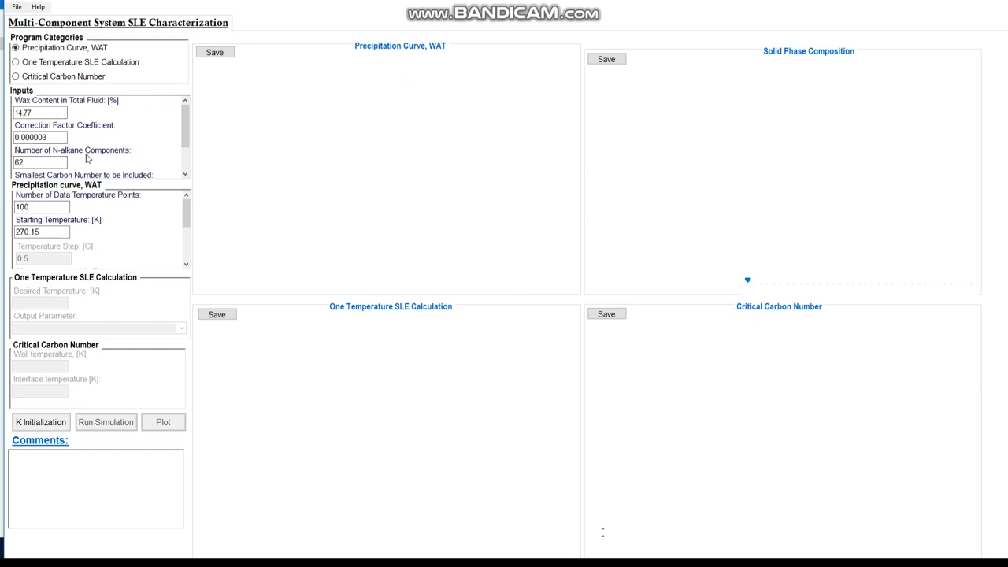
Load GardenBanksCompo.bin from the Rittirong n-alkane Composition folder into the n-alkane normalized mole composition table
scroll(90, 159, "down", 2)
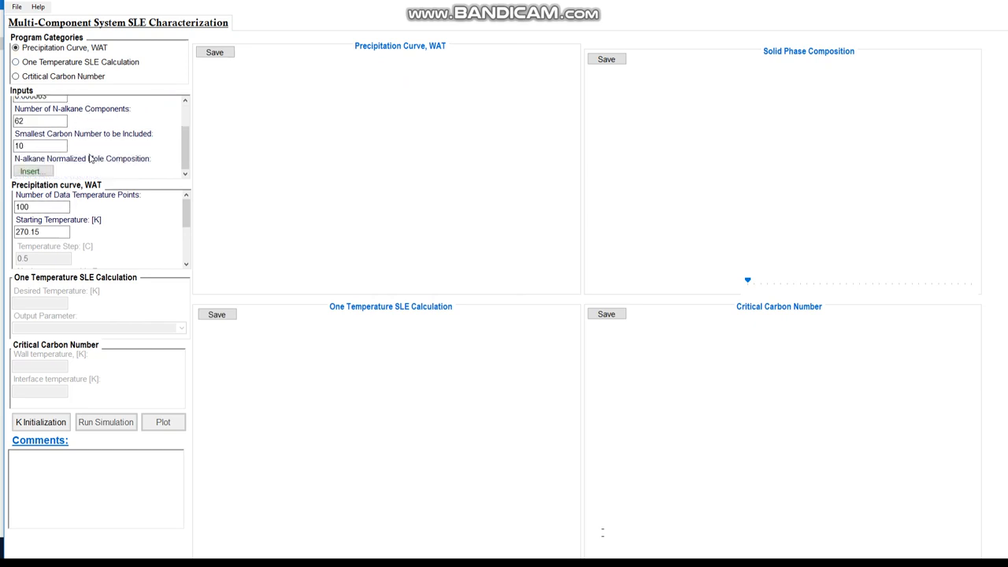
left_click(50, 173)
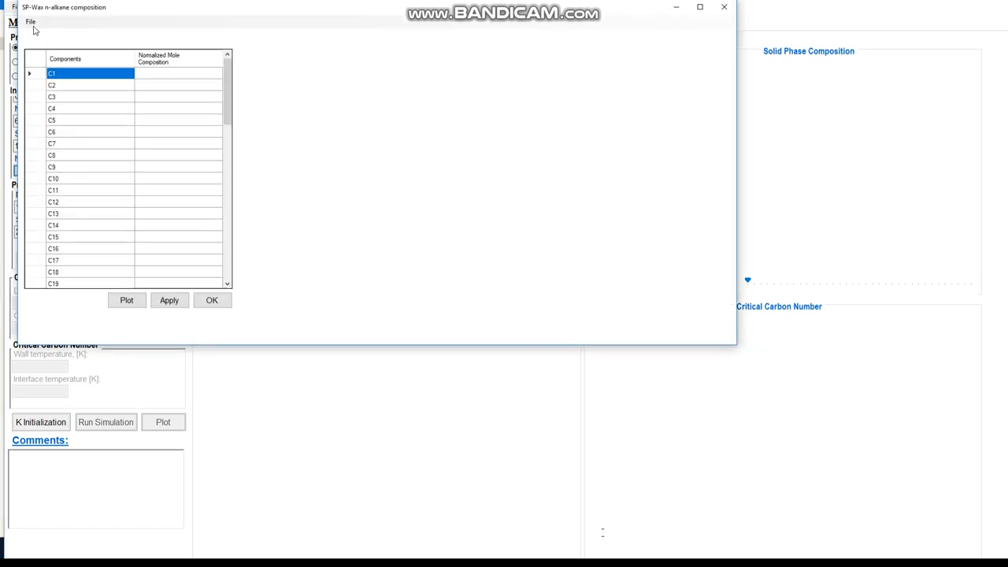
left_click(31, 23)
left_click(47, 35)
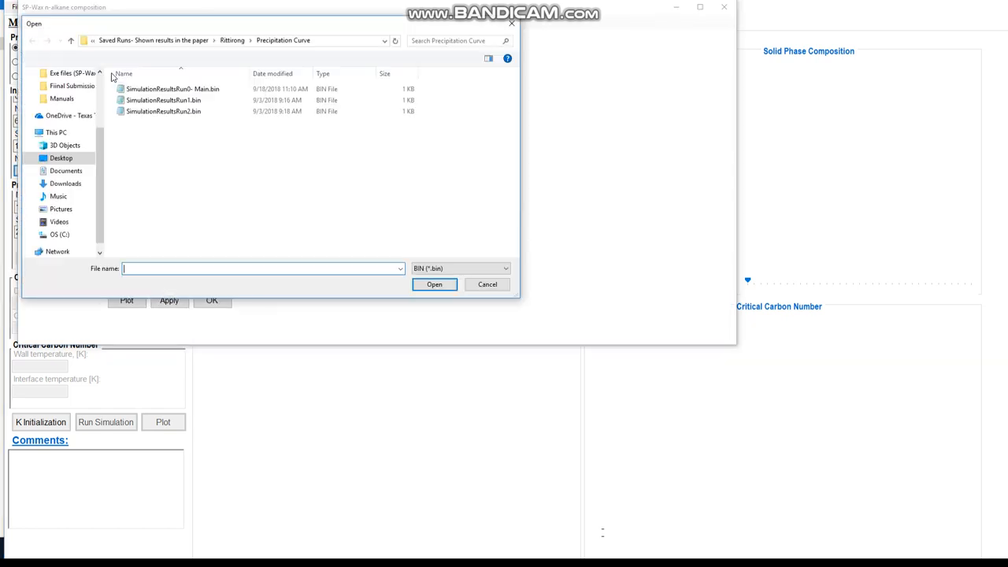
left_click(233, 43)
double_click(171, 102)
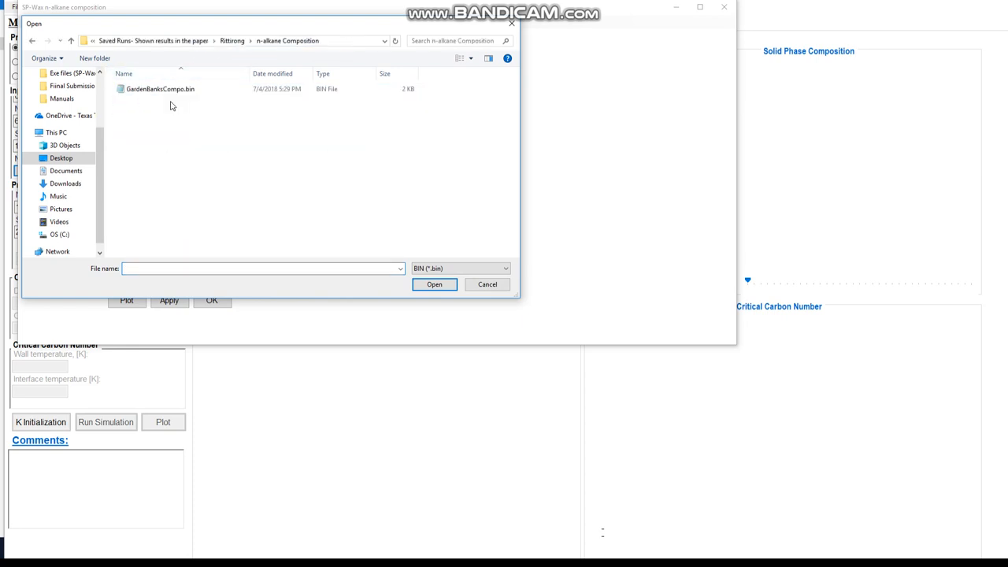
left_click(155, 93)
double_click(155, 93)
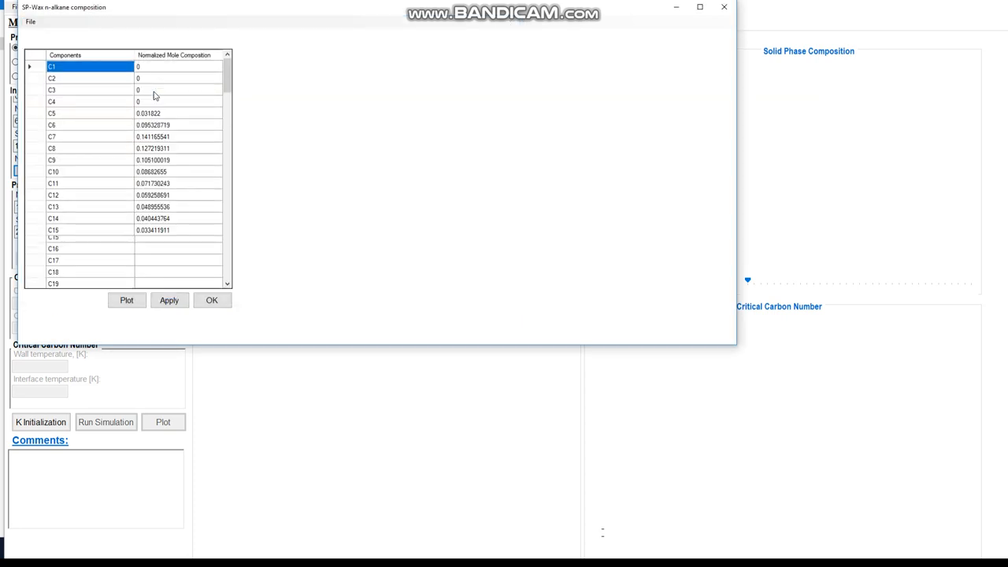
Plot the loaded n-alkane normalized mole composition and accept the table
scroll(143, 241, "down", 6)
left_click(127, 300)
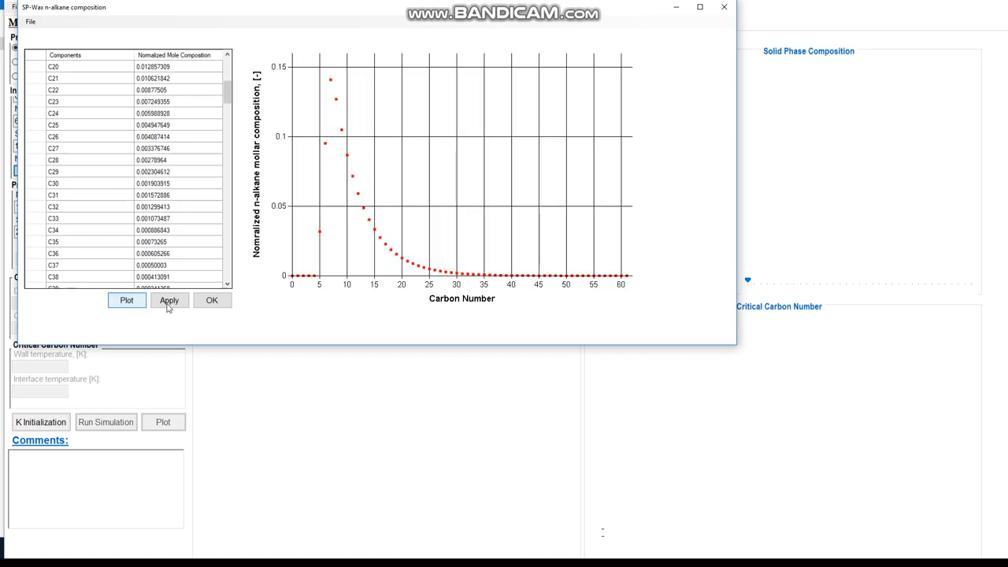
left_click(216, 302)
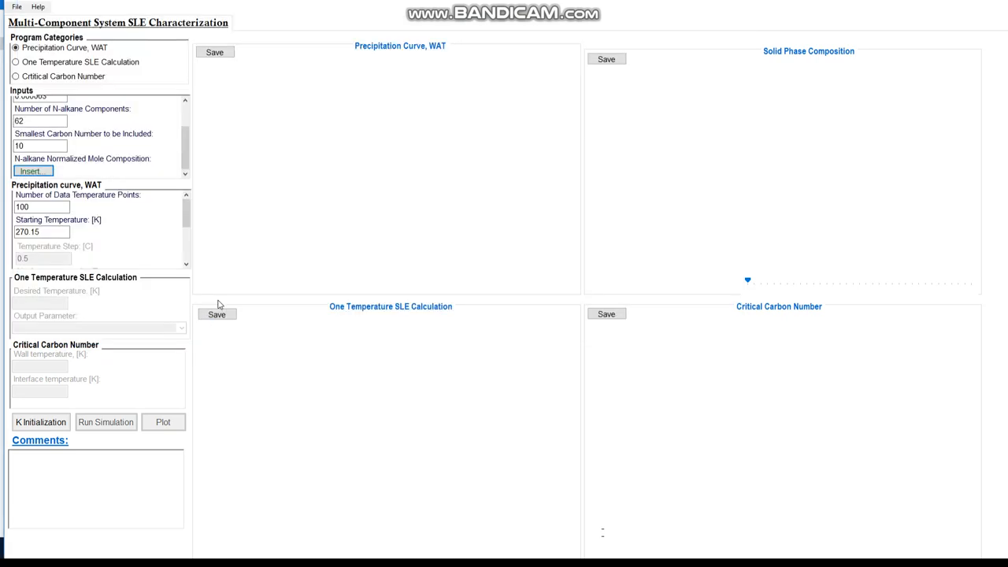
Enable Experimental data for the precipitation curve and open its insert table
scroll(136, 239, "down", 5)
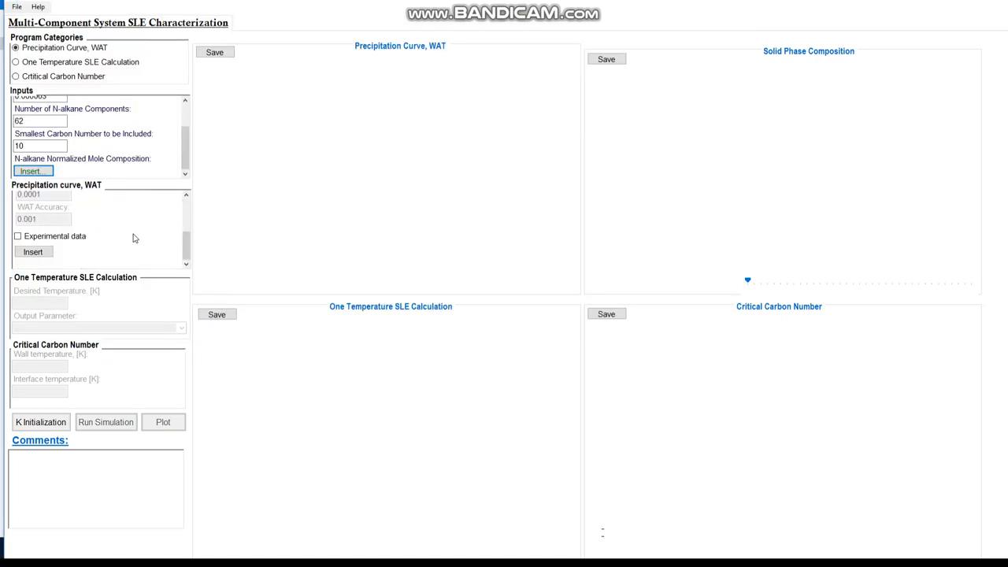
left_click(32, 240)
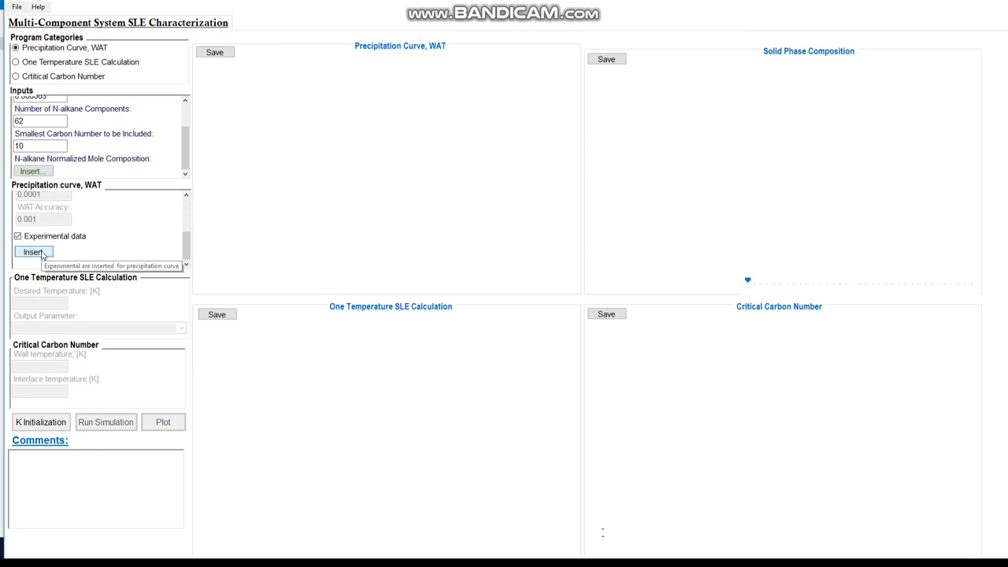
left_click(34, 252)
Open DSCExpData.bin from the Rittirong > Experimental precipitation points folder and accept the experimental data
left_click(44, 35)
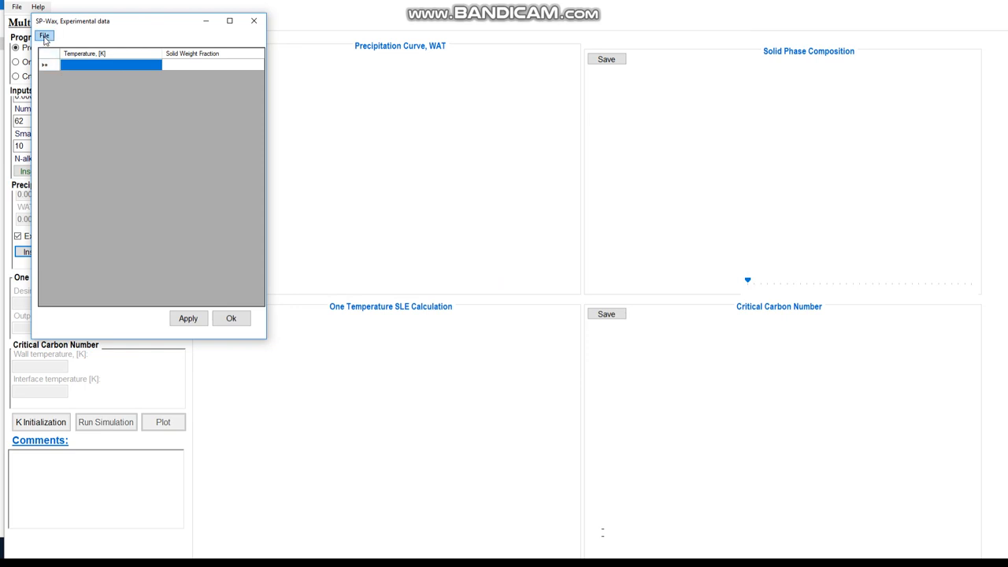
left_click(55, 49)
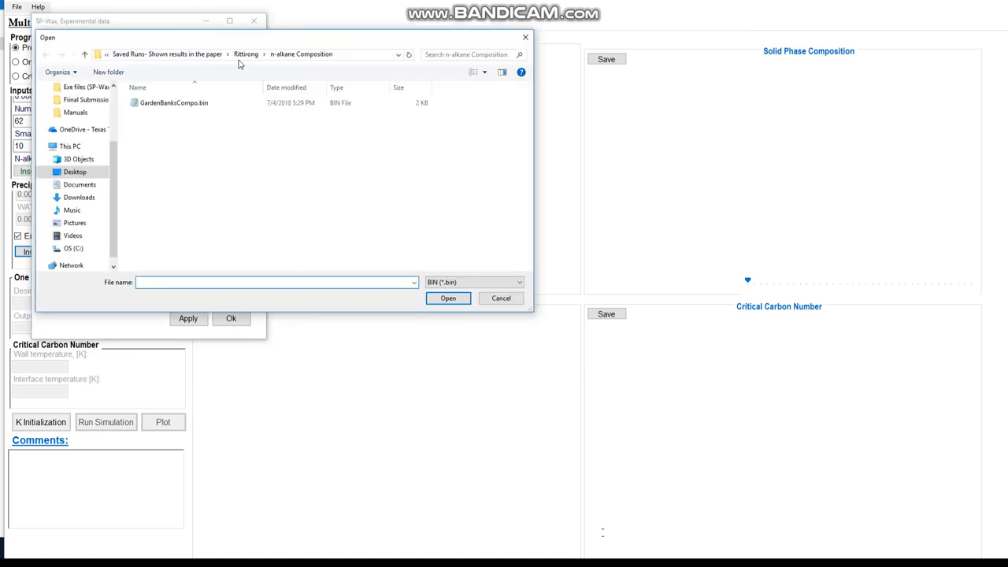
left_click(243, 55)
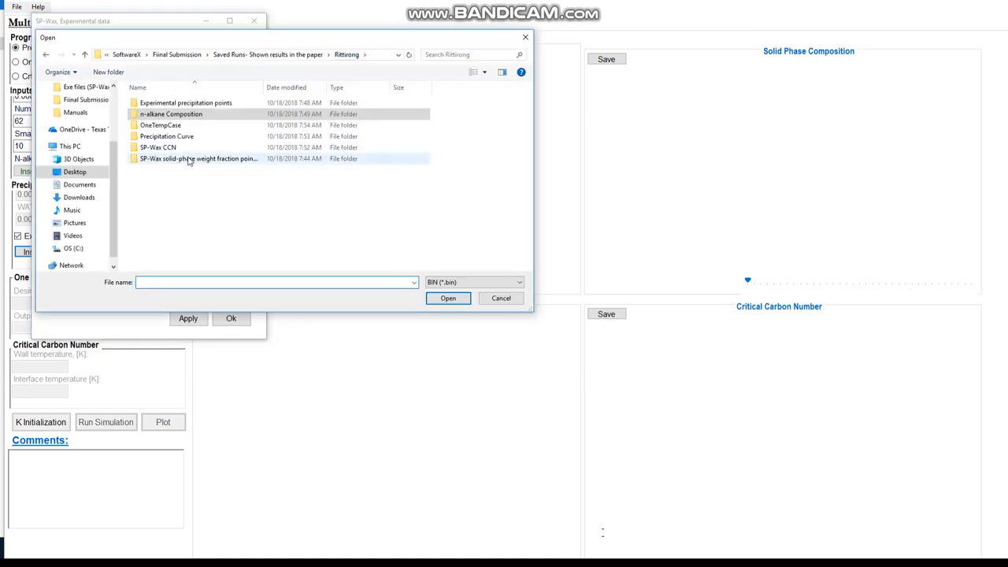
double_click(167, 104)
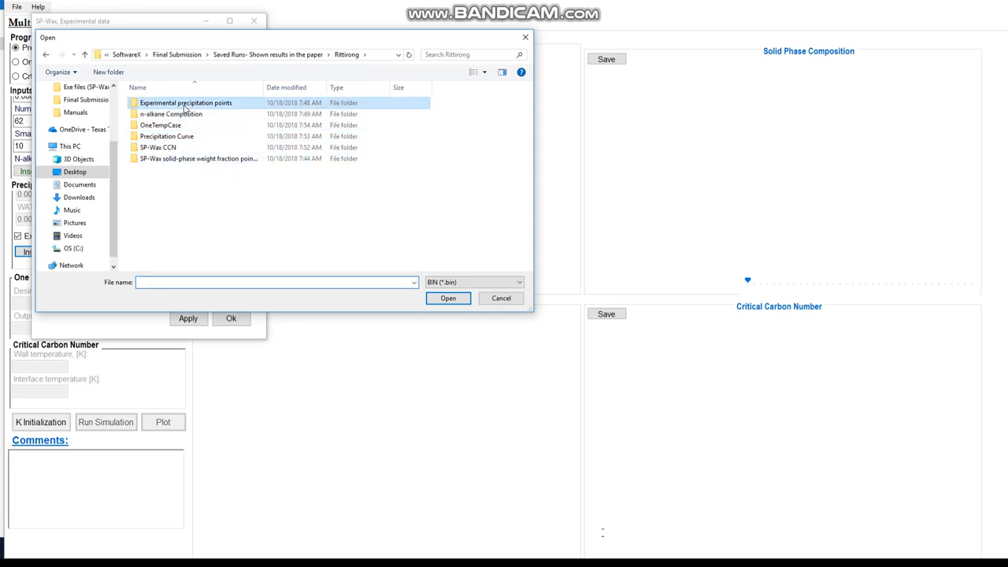
double_click(166, 107)
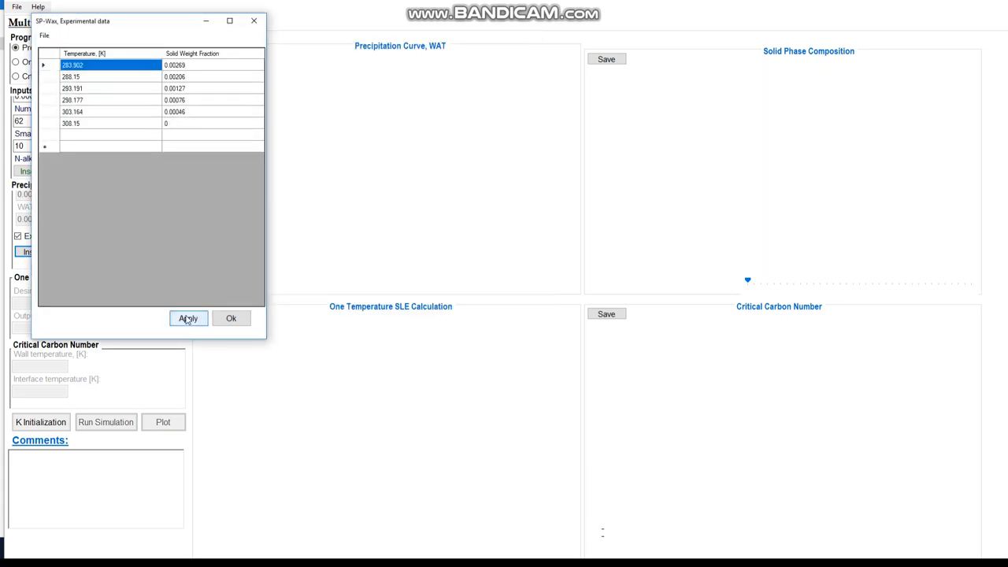
left_click(228, 319)
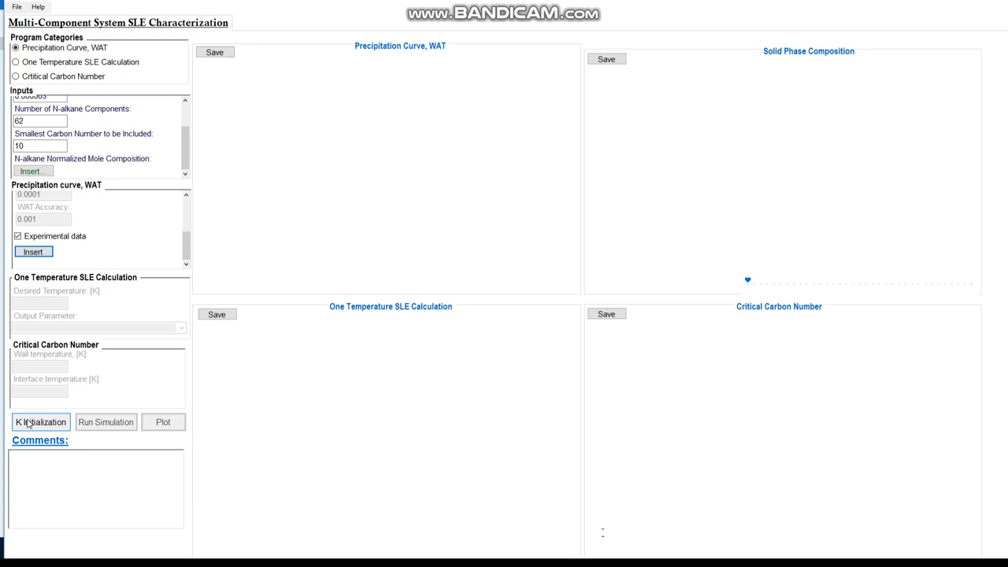
Run K Initialization for the multi-component system
left_click(28, 423)
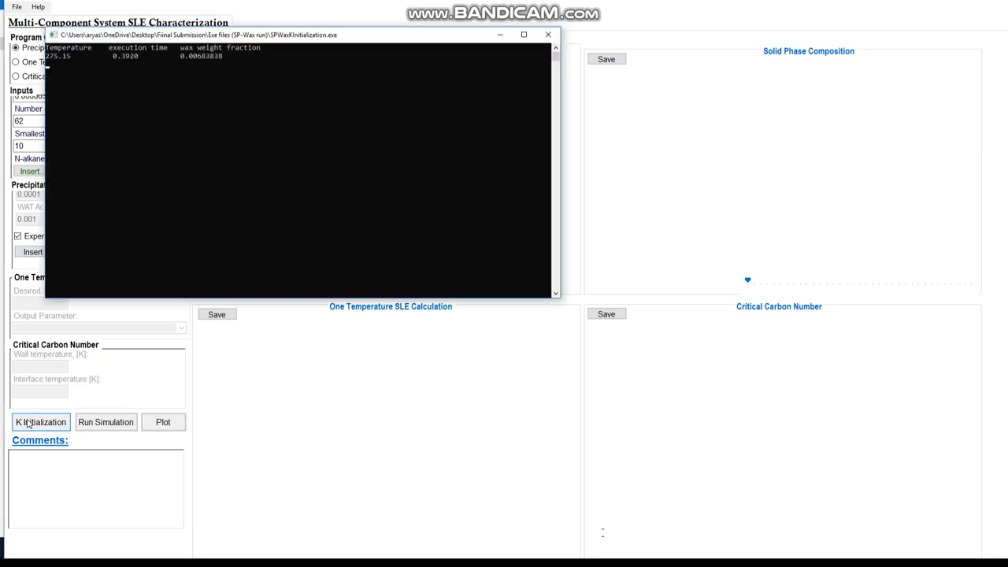
left_click_drag(102, 37, 236, 43)
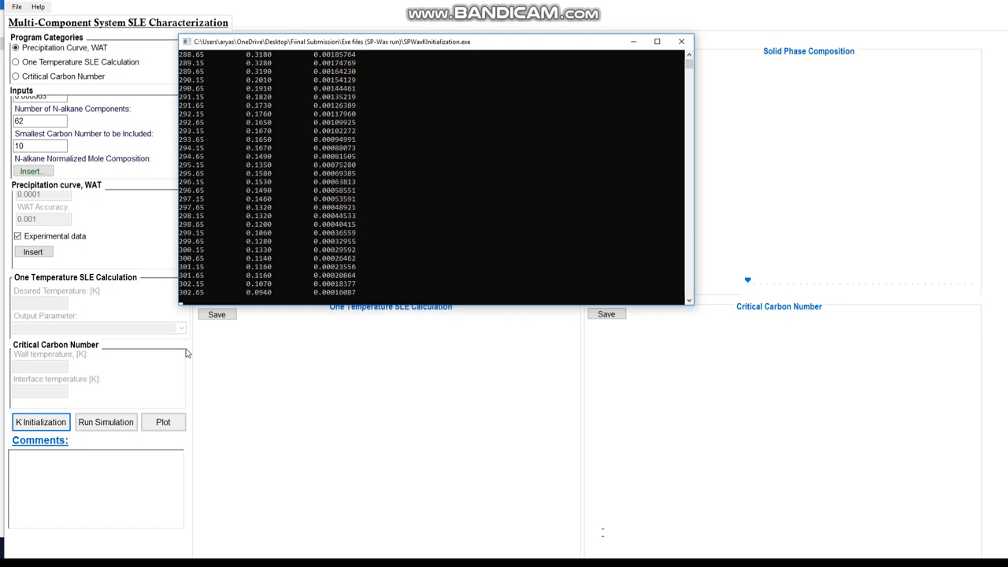
Run the precipitation curve simulation
left_click(102, 426)
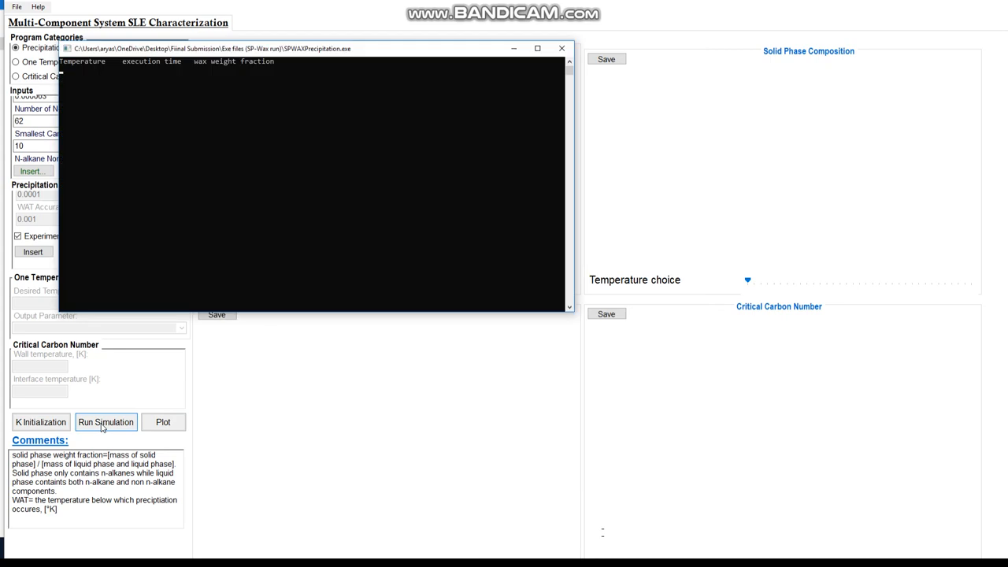
left_click_drag(145, 50, 279, 52)
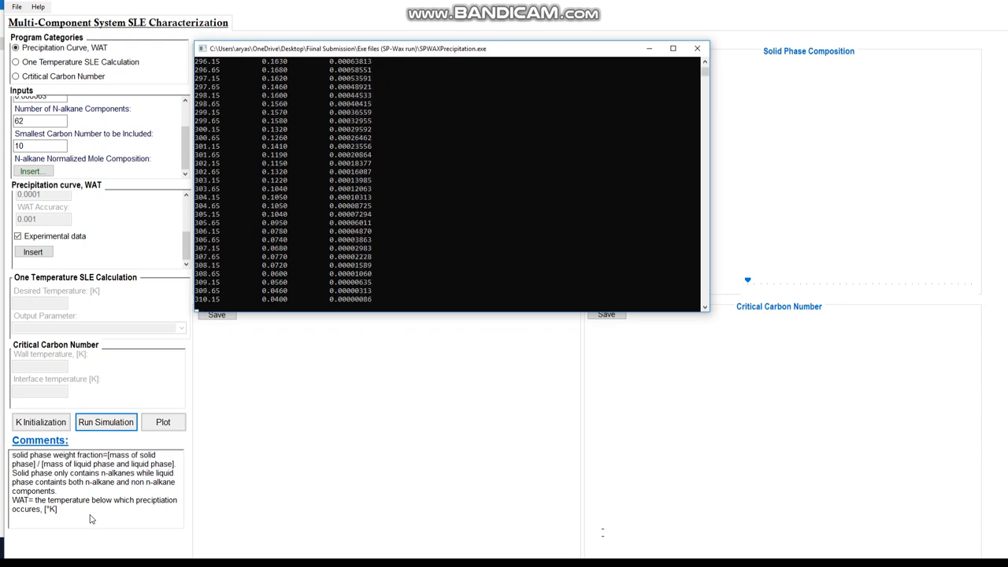
Plot the precipitation curve and WAT, and set the solid phase composition temperature choice to 278.65 K
left_click(160, 426)
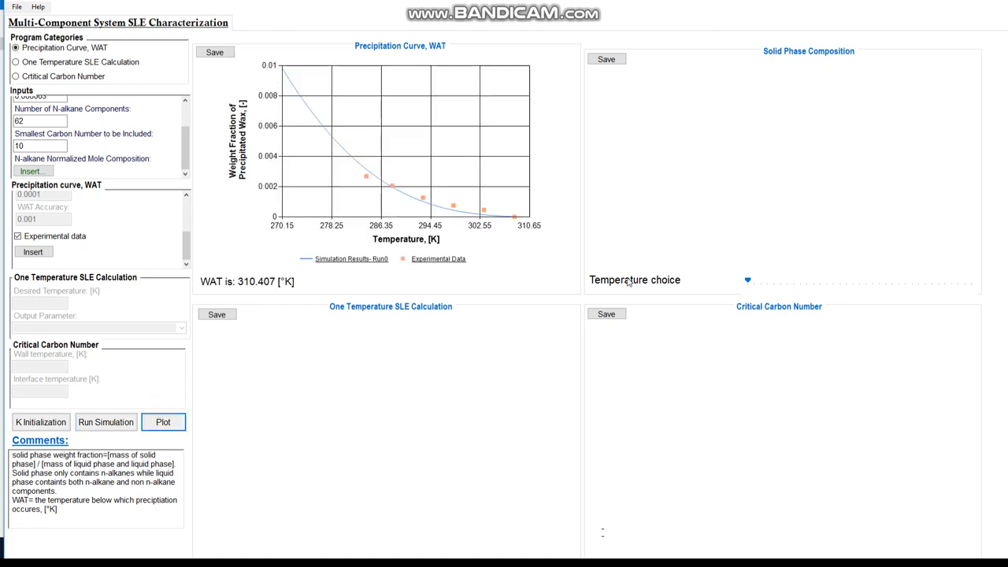
left_click(748, 282)
left_click_drag(753, 284, 796, 283)
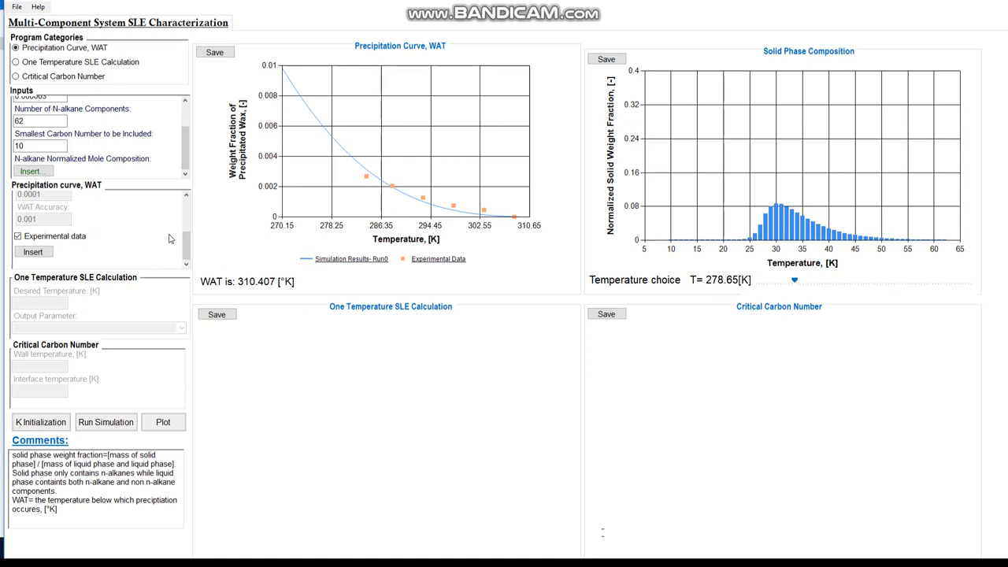
Move the solid phase composition temperature choice to 284.65 K
left_click_drag(187, 244, 188, 192)
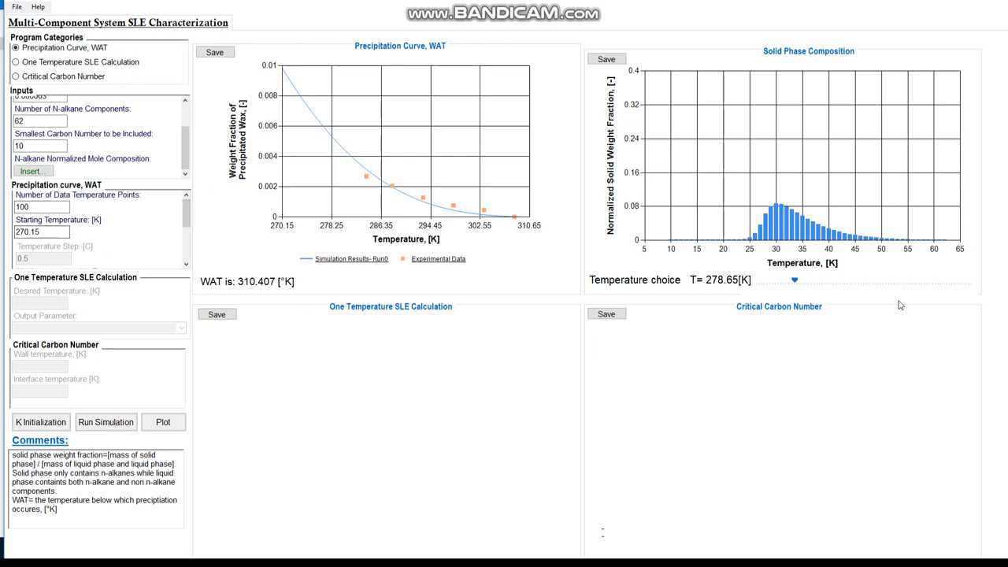
left_click(801, 282)
left_click_drag(808, 281, 828, 280)
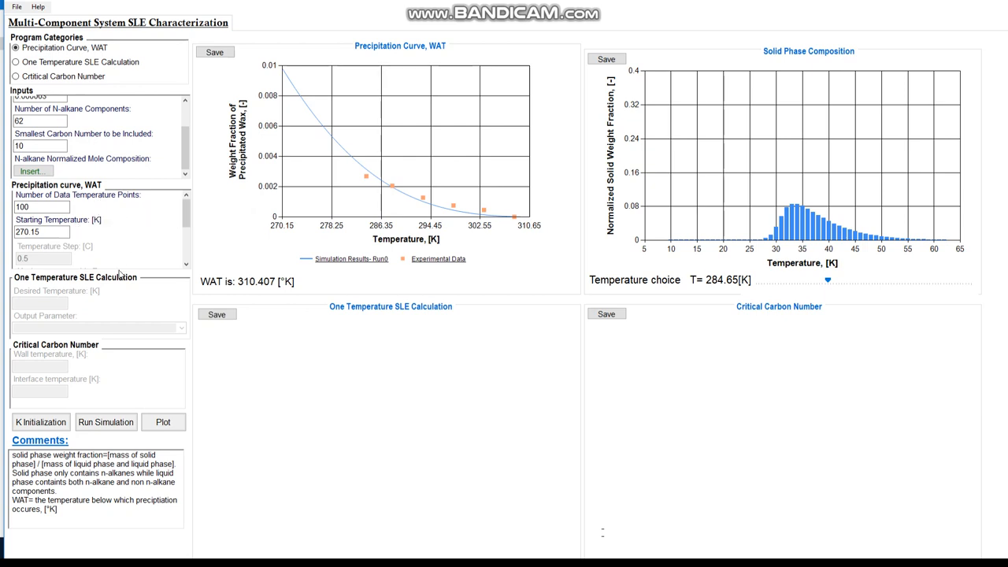
Switch to One Temperature SLE Calculation, set the desired temperature to 280.23 K, and run the simulation
left_click(48, 67)
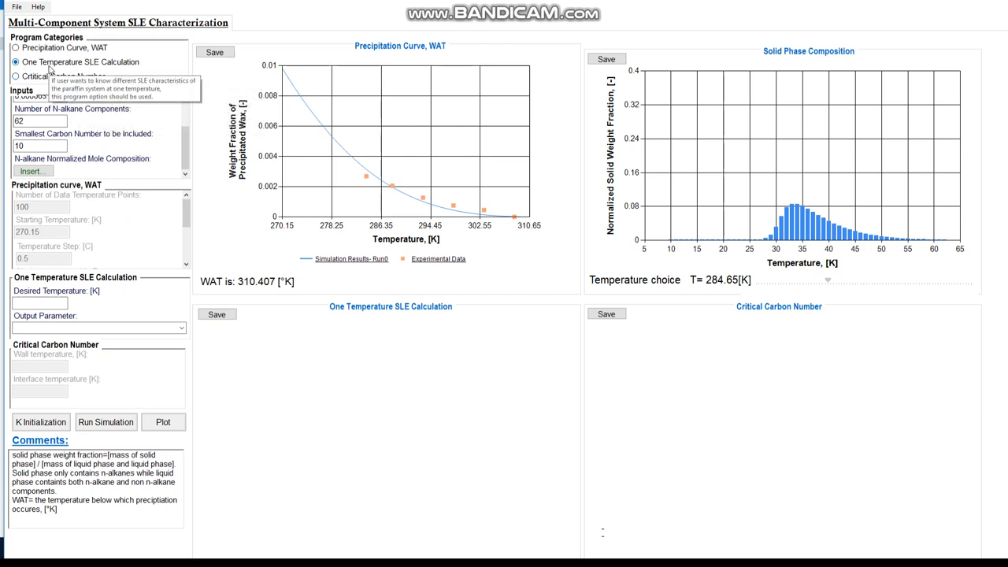
left_click(55, 304)
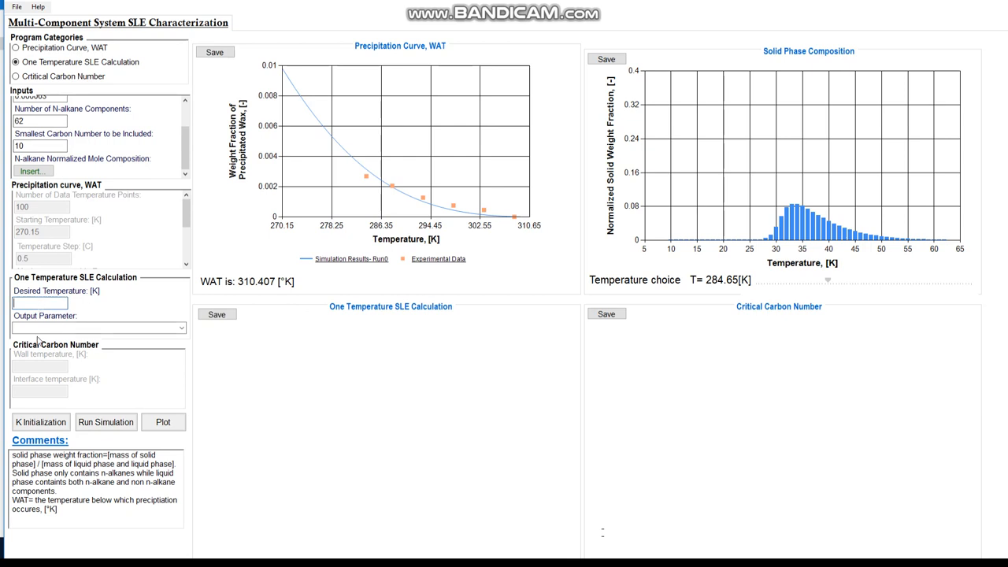
type("2802")
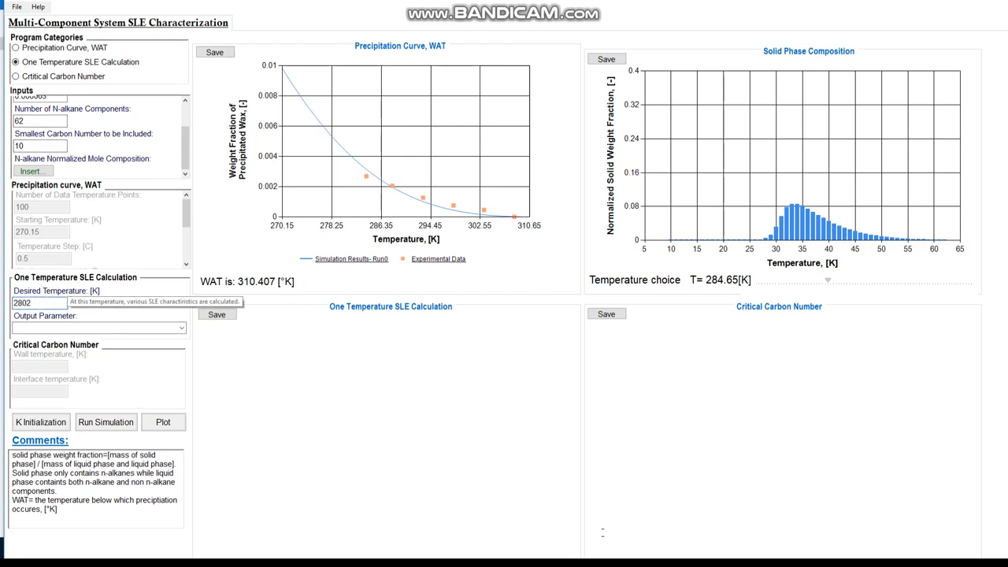
key("BackSpace")
type(".23")
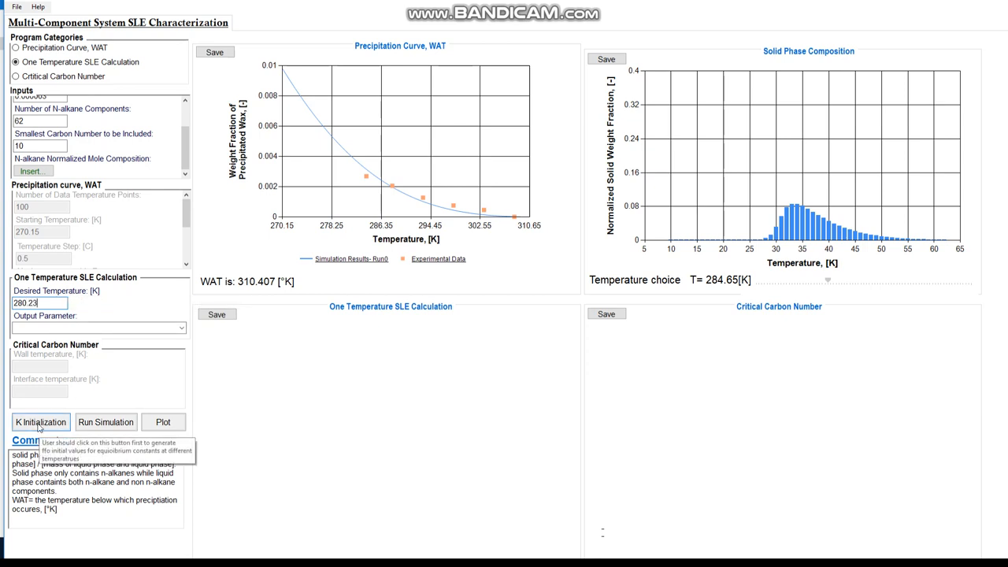
left_click(100, 429)
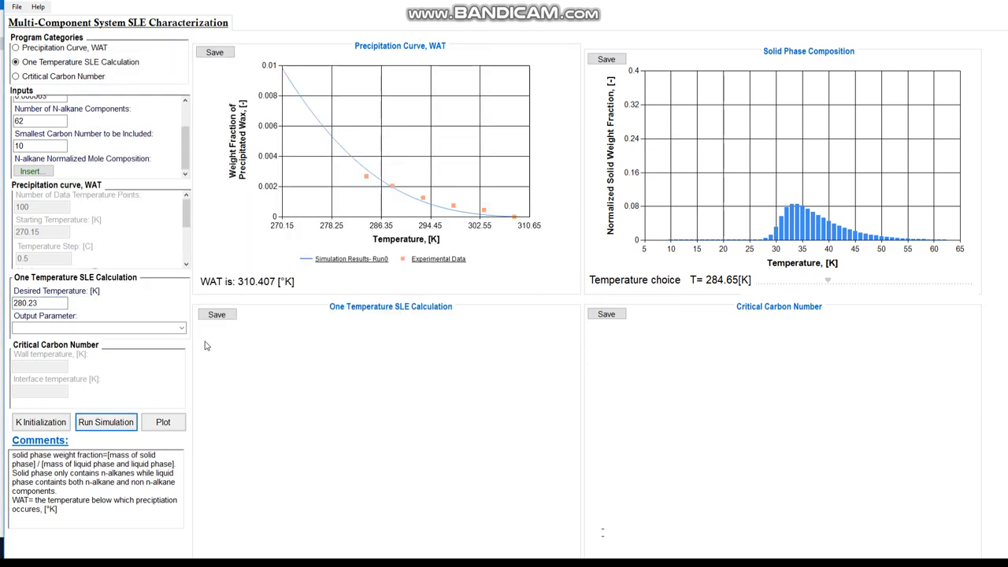
Plot the Equilibrium Constants output parameter for the one-temperature calculation
left_click(182, 328)
left_click(125, 364)
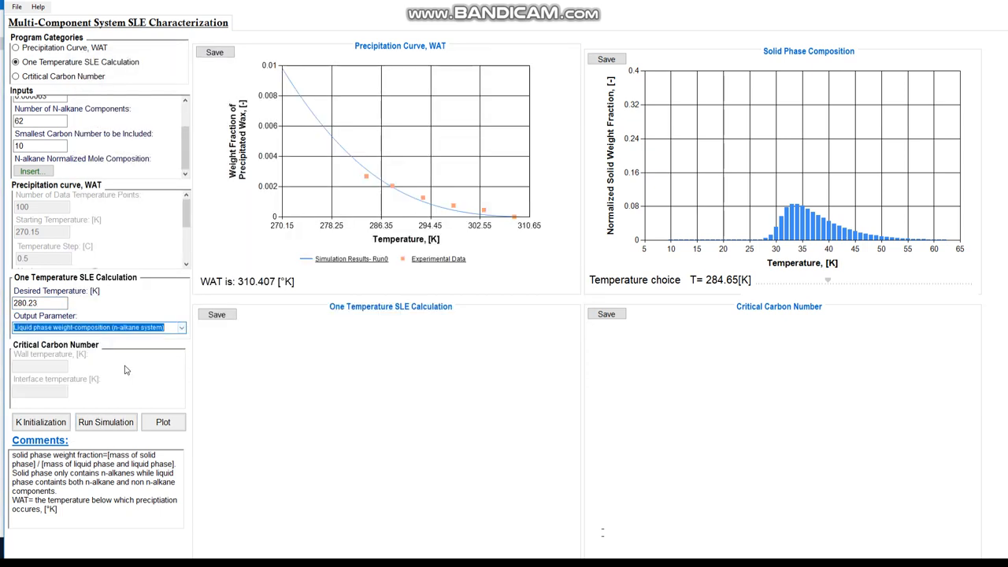
left_click(182, 330)
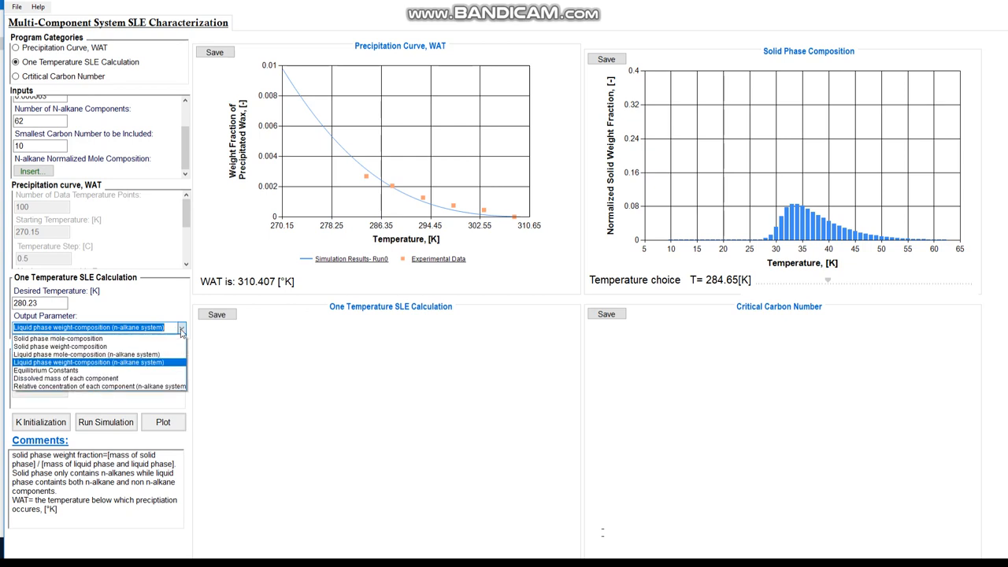
left_click(134, 370)
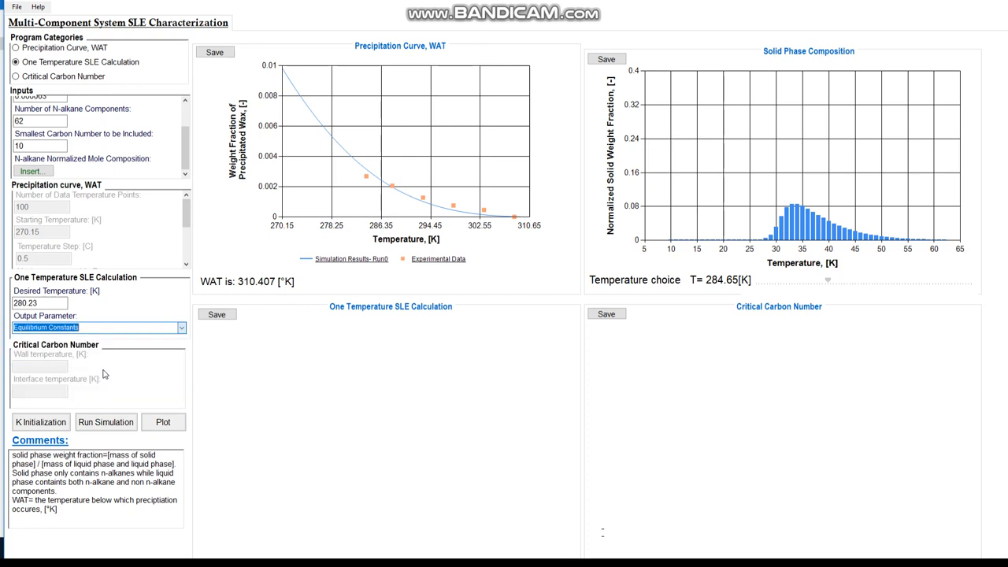
left_click(157, 422)
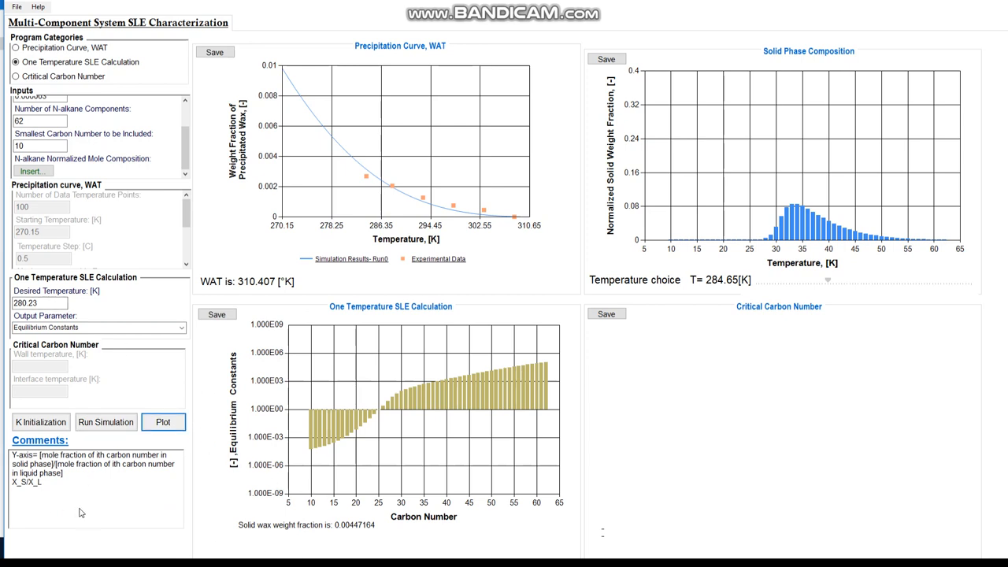
Plot the Solid phase weight-composition output parameter
left_click(182, 328)
left_click(134, 364)
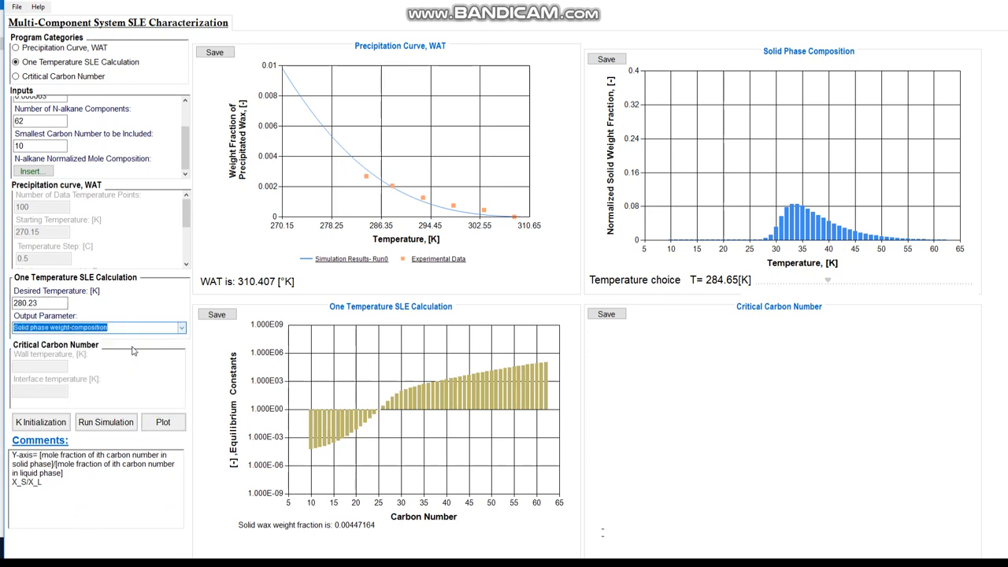
left_click(157, 423)
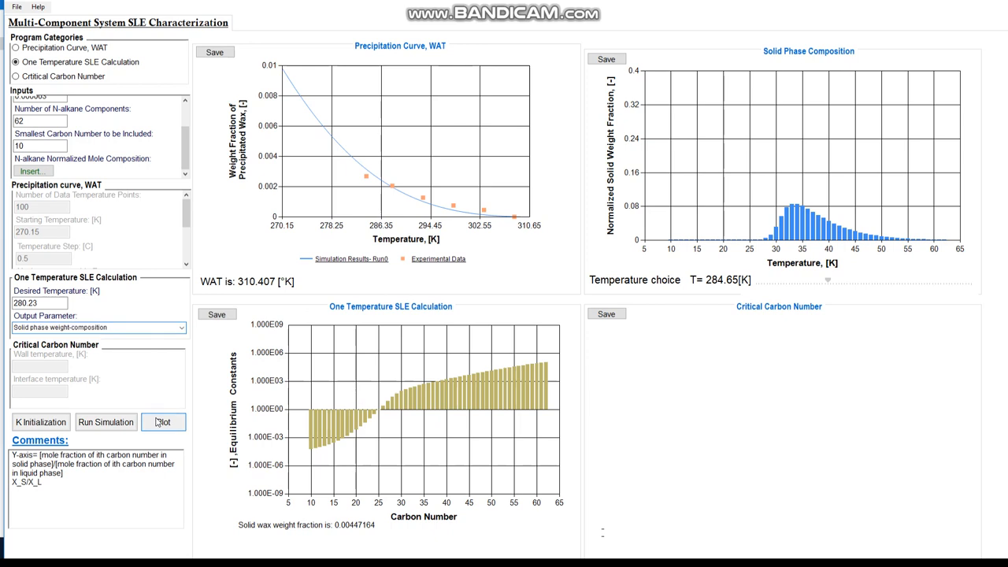
Switch the output parameter back to Equilibrium Constants and plot it
left_click(182, 328)
left_click(136, 371)
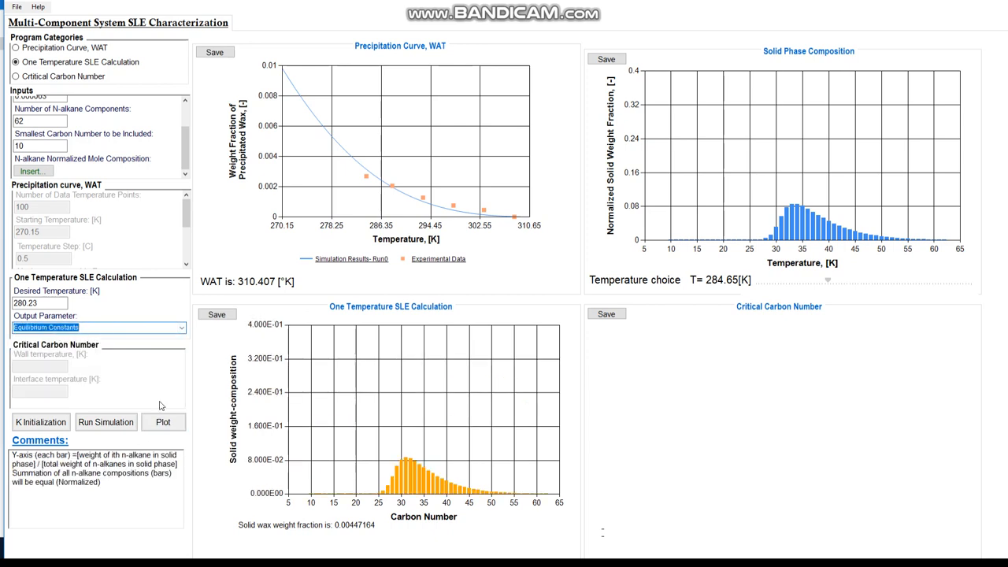
left_click(163, 422)
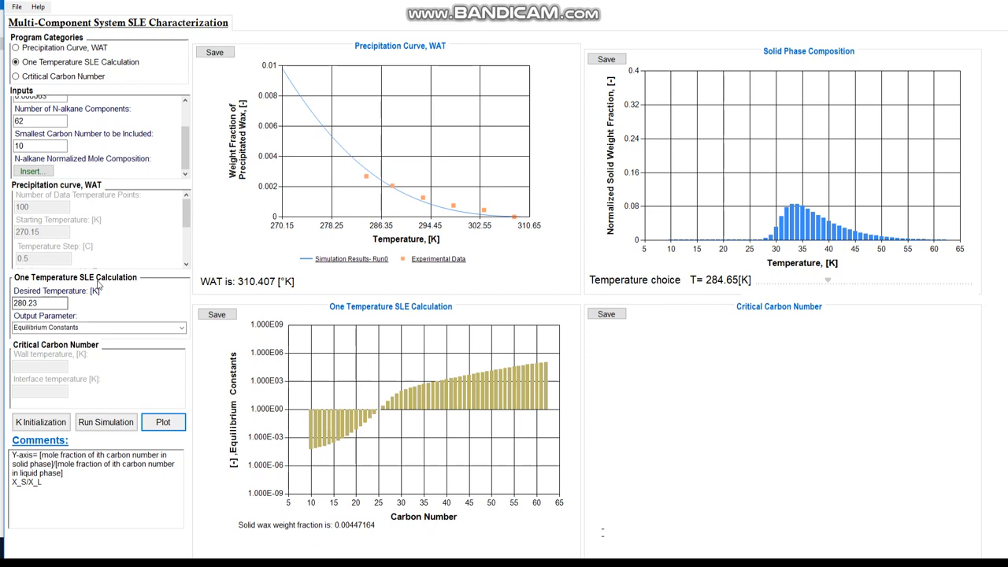
Switch to Critical Carbon Number and open the saved run from the Rittirong > SP-Wax CCN folder
left_click(63, 77)
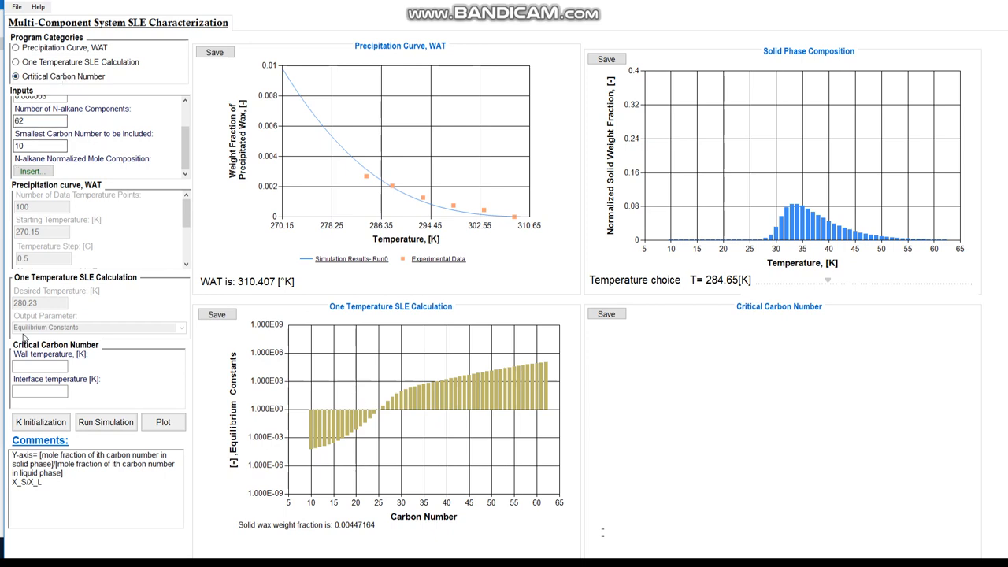
left_click(29, 367)
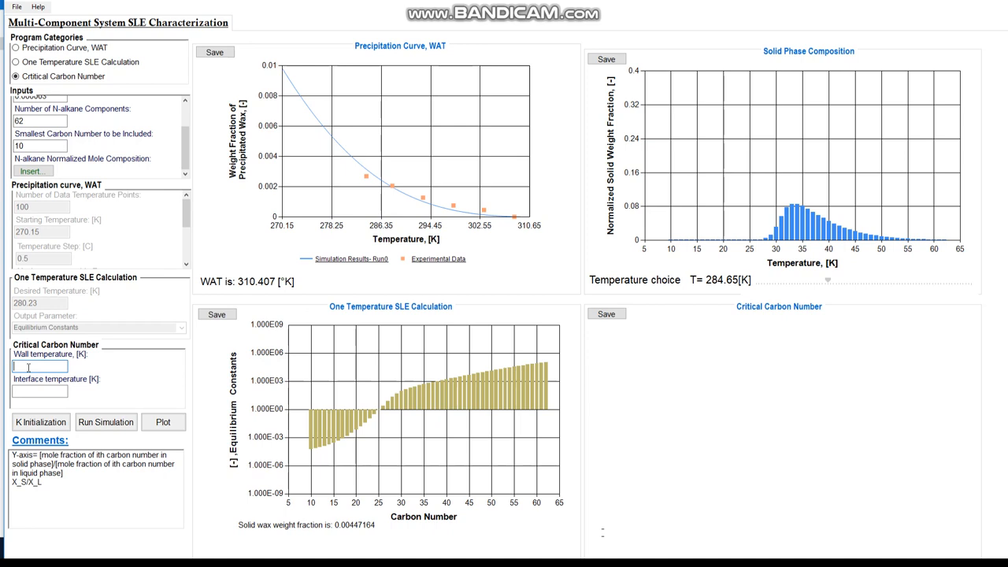
left_click(17, 7)
left_click(31, 18)
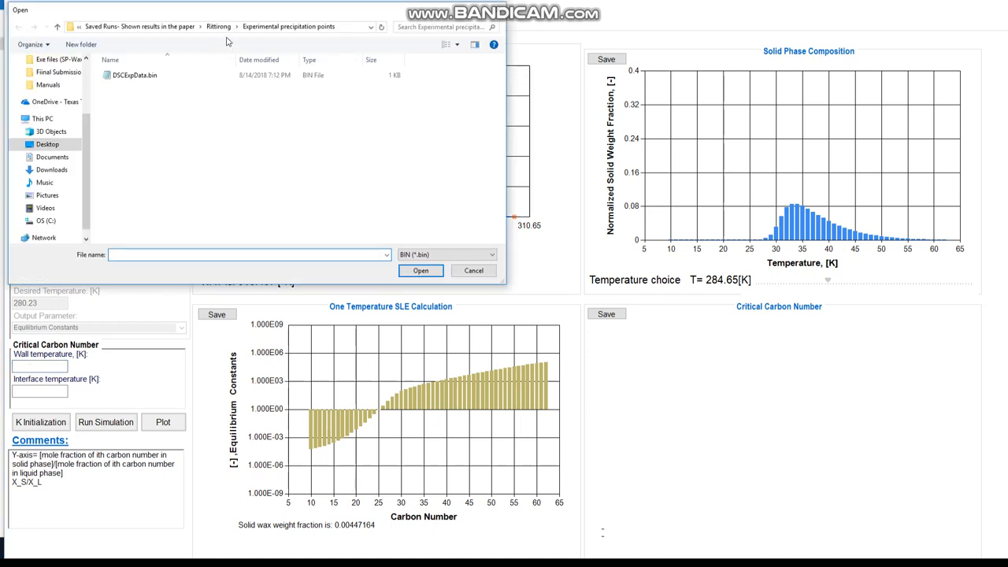
left_click(210, 26)
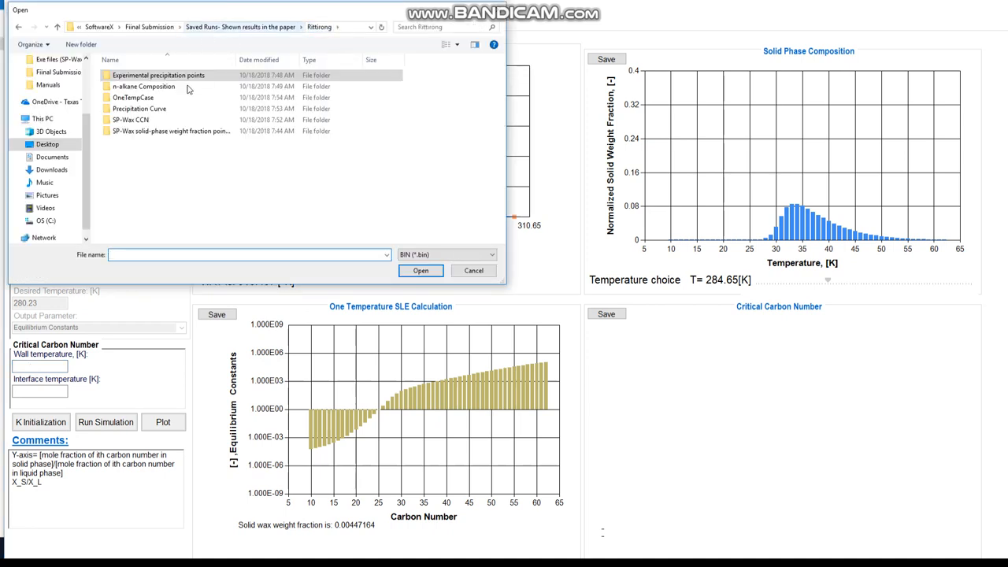
double_click(160, 120)
double_click(129, 85)
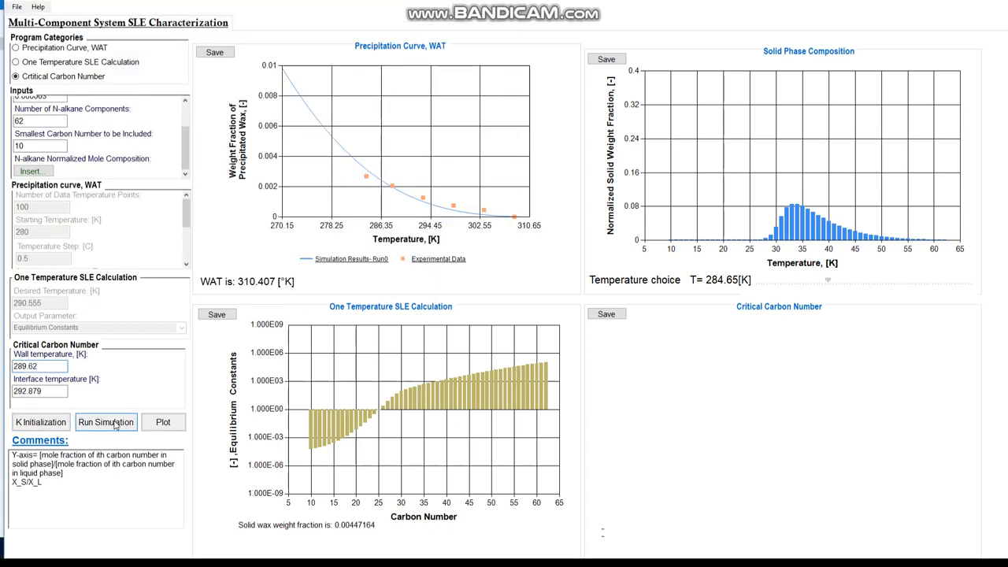
Run the Critical Carbon Number simulation and plot the concentration gradient
left_click(165, 424)
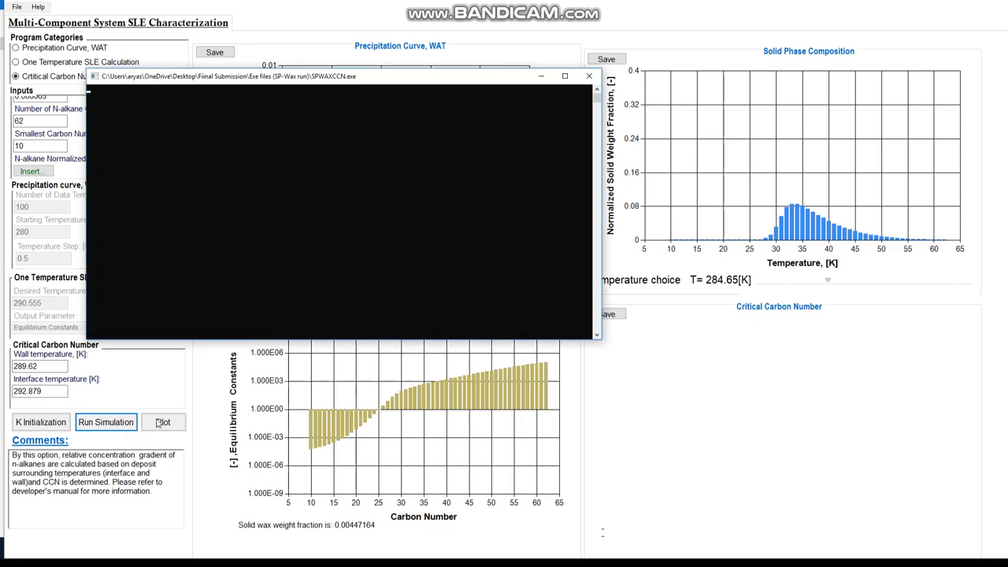
left_click(165, 423)
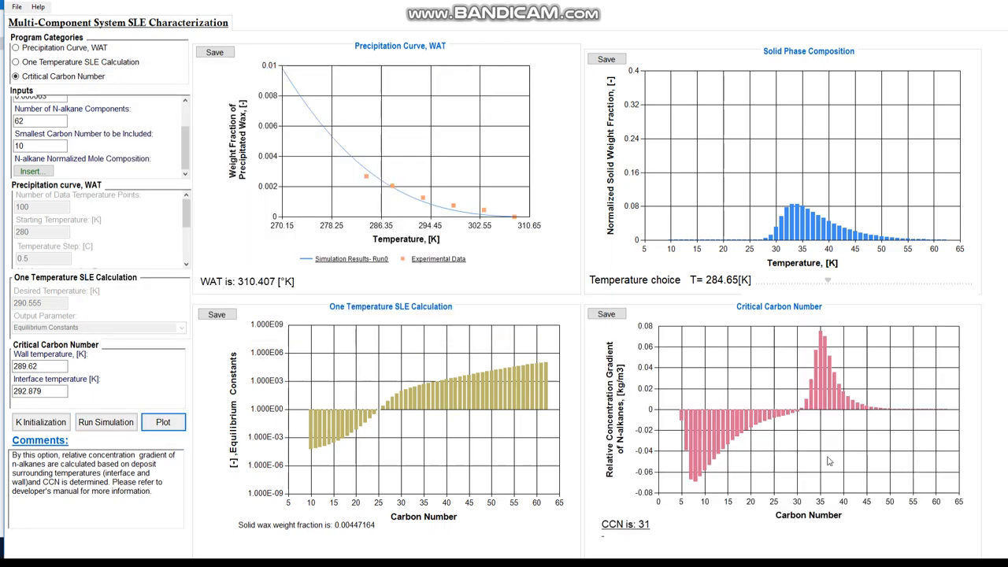